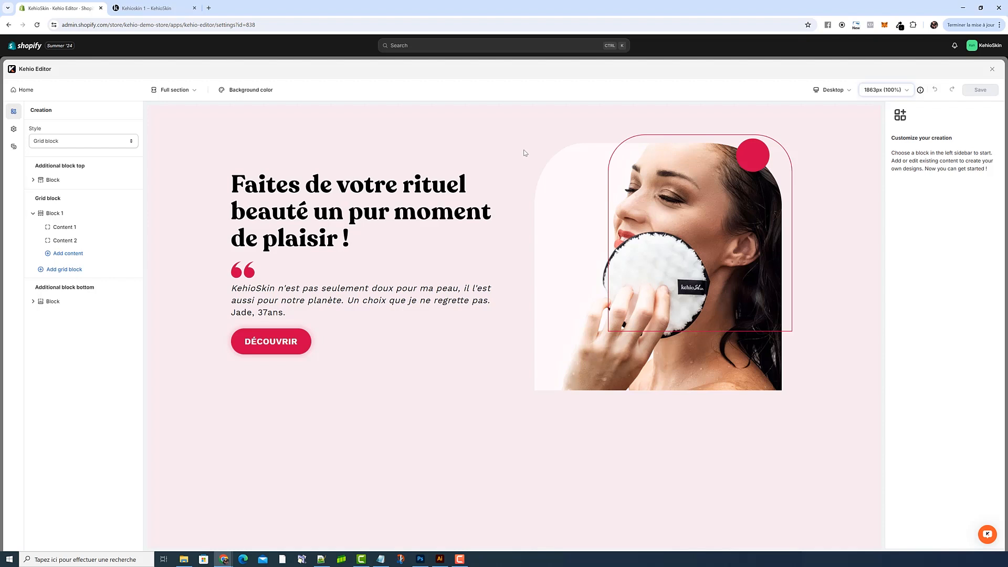
- Switch to the Kehioskin 1 storefront page and show its store admin bar with the customization option
{"action": "left_click", "coordinate": [147, 8]}
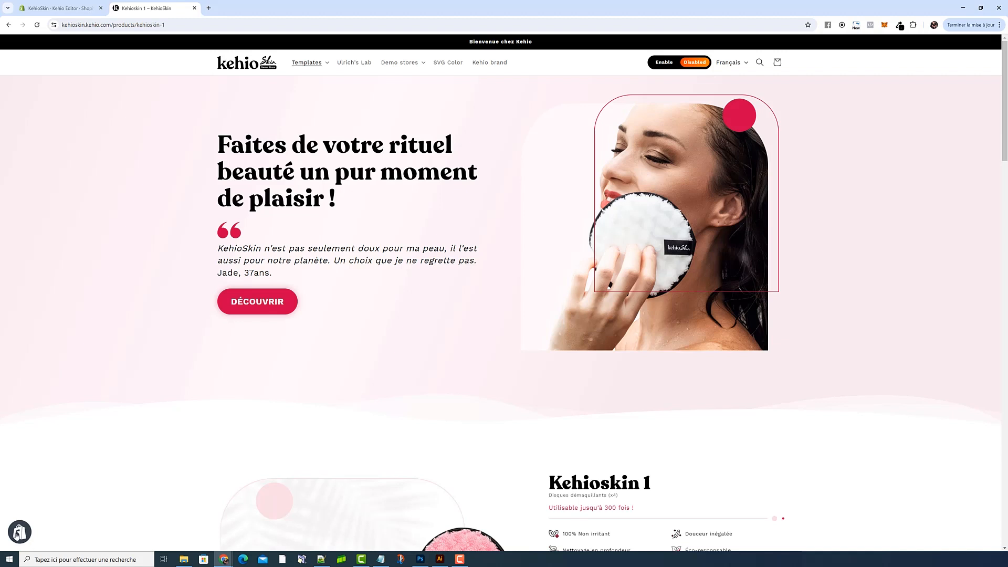
{"action": "left_click", "coordinate": [18, 532]}
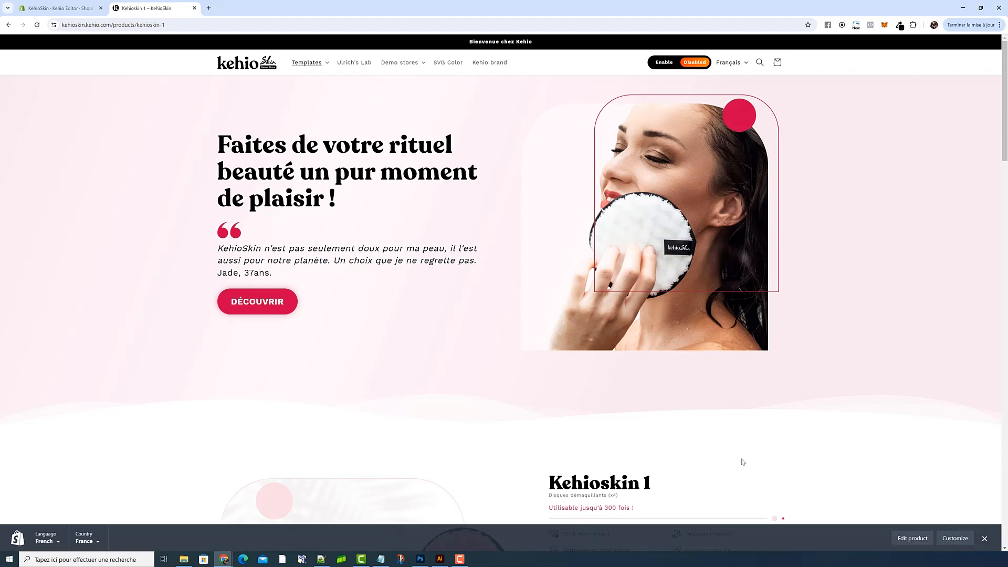
{"action": "left_click", "coordinate": [960, 540]}
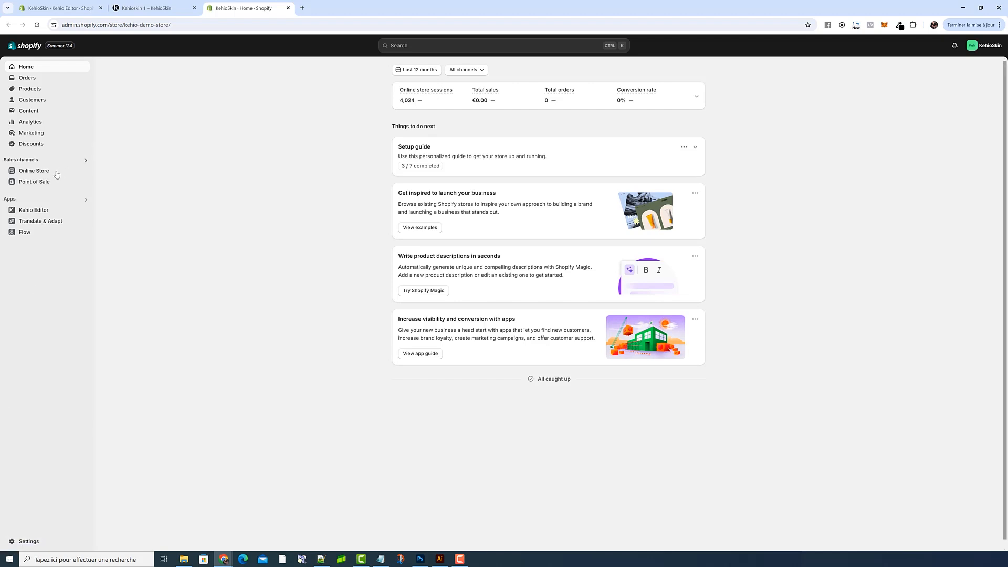
- Open the live Dawn_Kehio theme for customization, preview the Kehioskin 1 product and check the template selector
{"action": "left_click", "coordinate": [35, 171]}
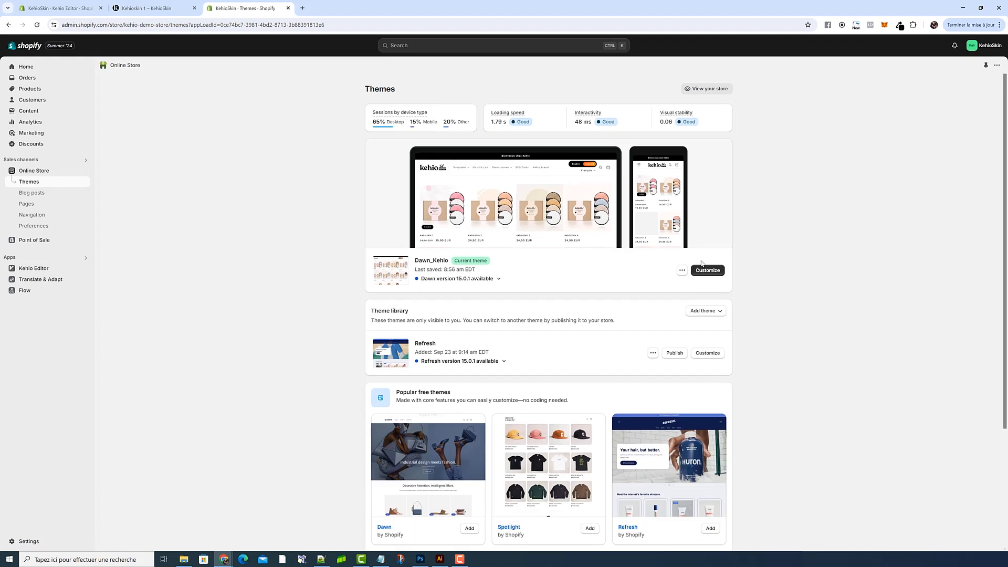
{"action": "left_click", "coordinate": [708, 271]}
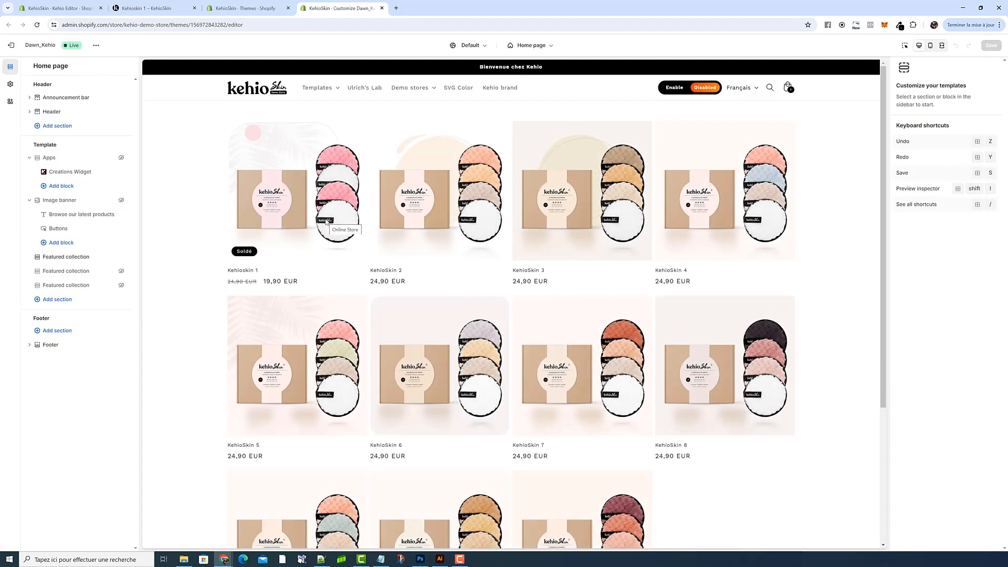
{"action": "left_click", "coordinate": [288, 179]}
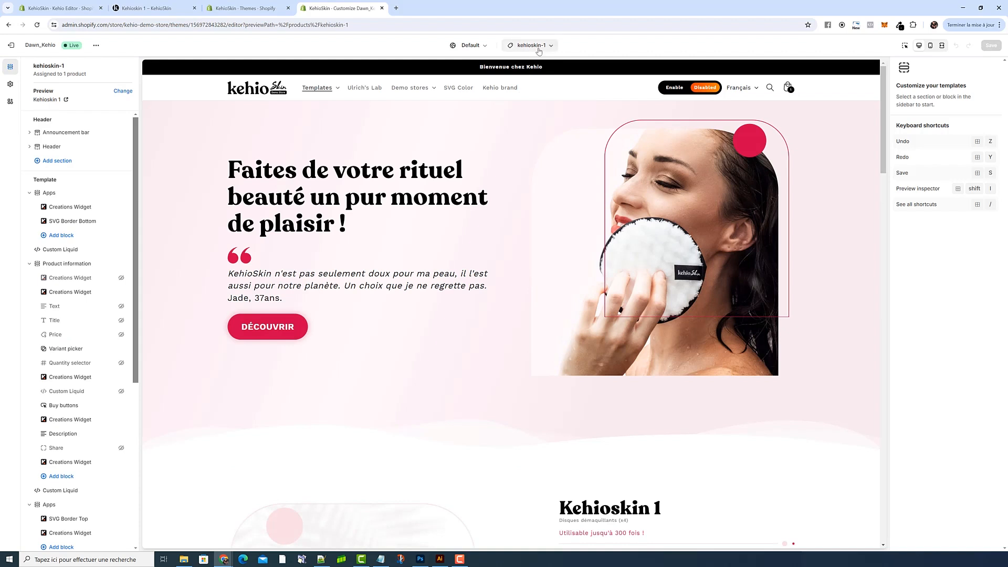
{"action": "left_click", "coordinate": [544, 48]}
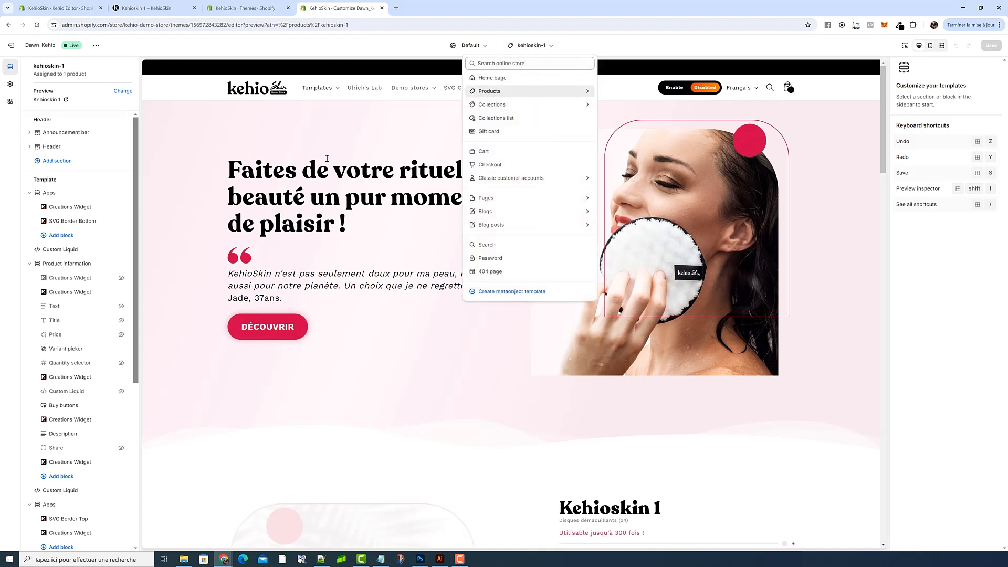
{"action": "left_click", "coordinate": [584, 48]}
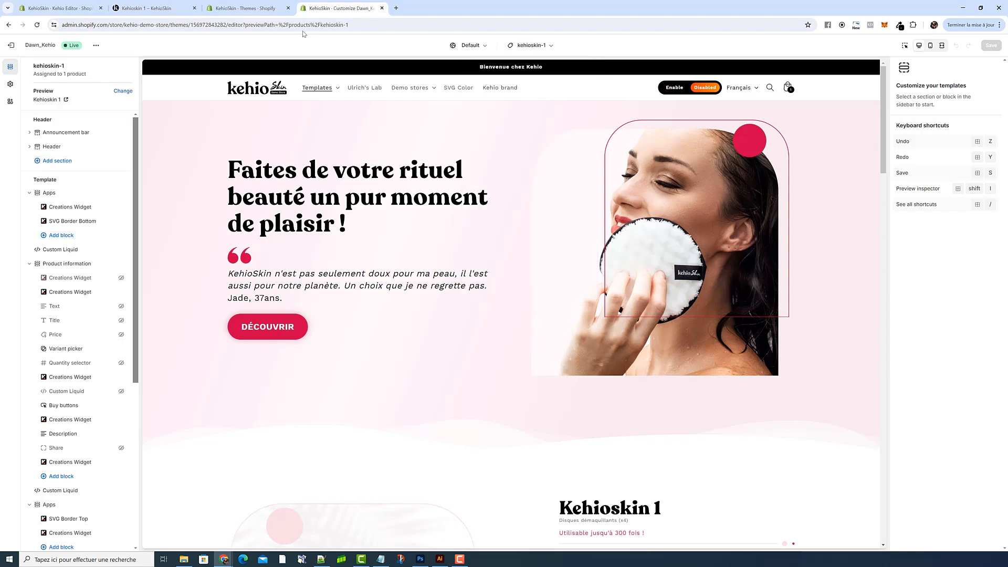
- Open the Kehioskin 1 product in a separate Shopify admin tab and check which theme template it is assigned
{"action": "middle_click", "coordinate": [23, 51]}
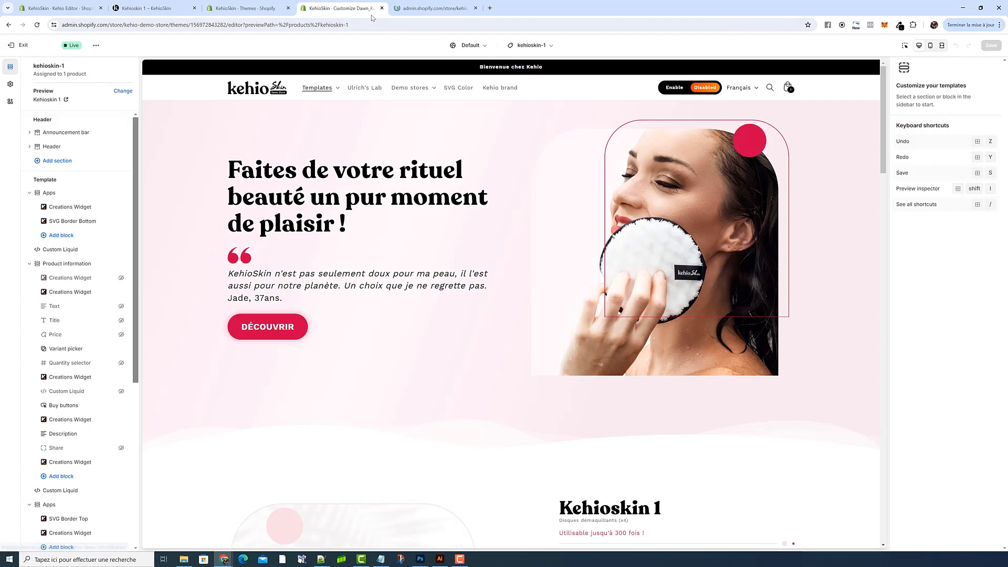
{"action": "left_click", "coordinate": [410, 14]}
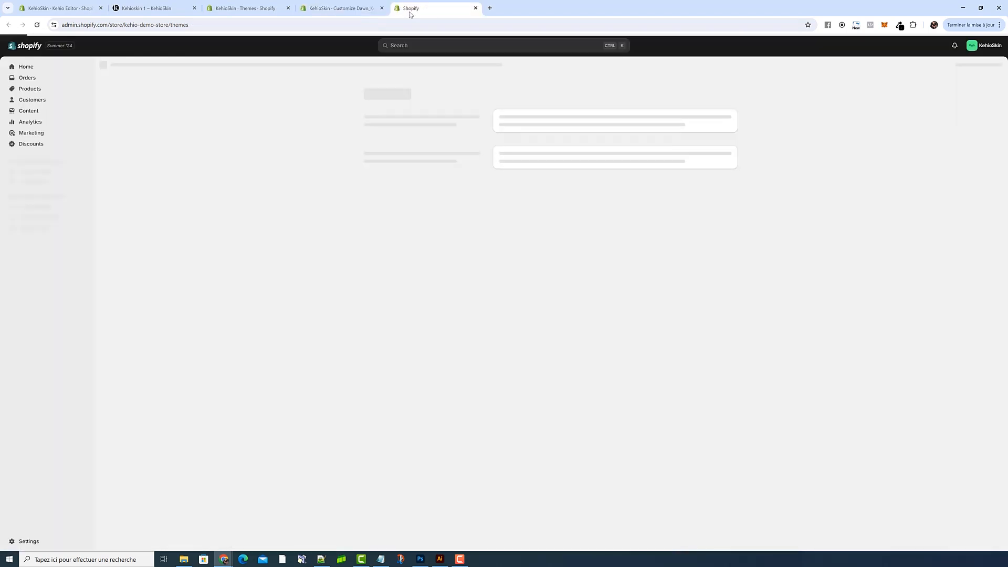
{"action": "left_click", "coordinate": [32, 89]}
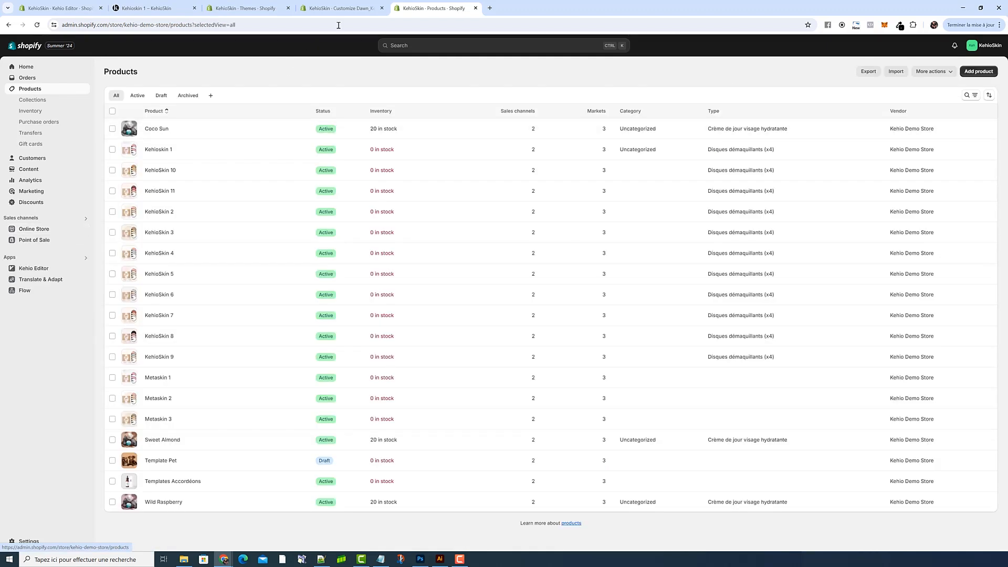
{"action": "left_click", "coordinate": [349, 10]}
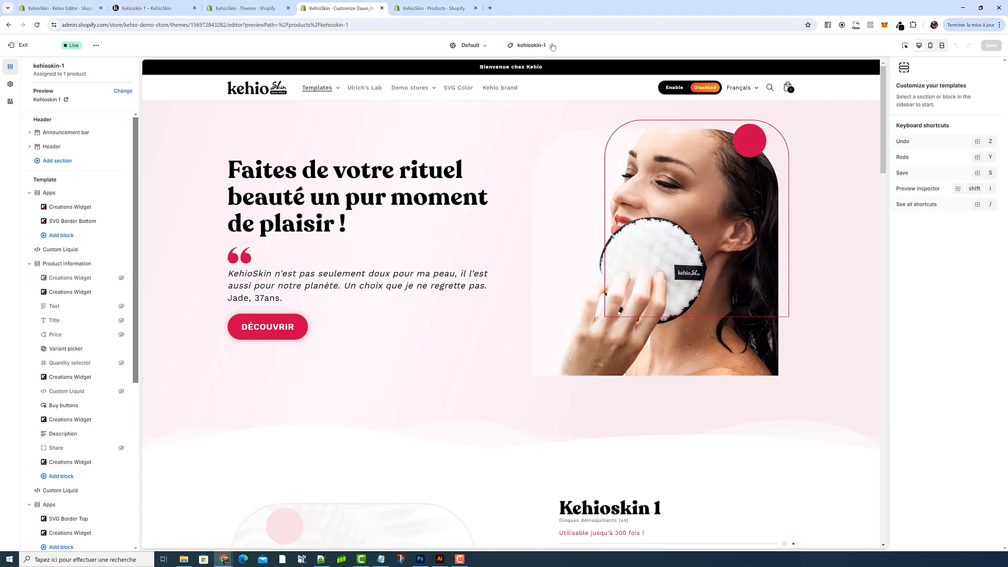
{"action": "left_click", "coordinate": [434, 8]}
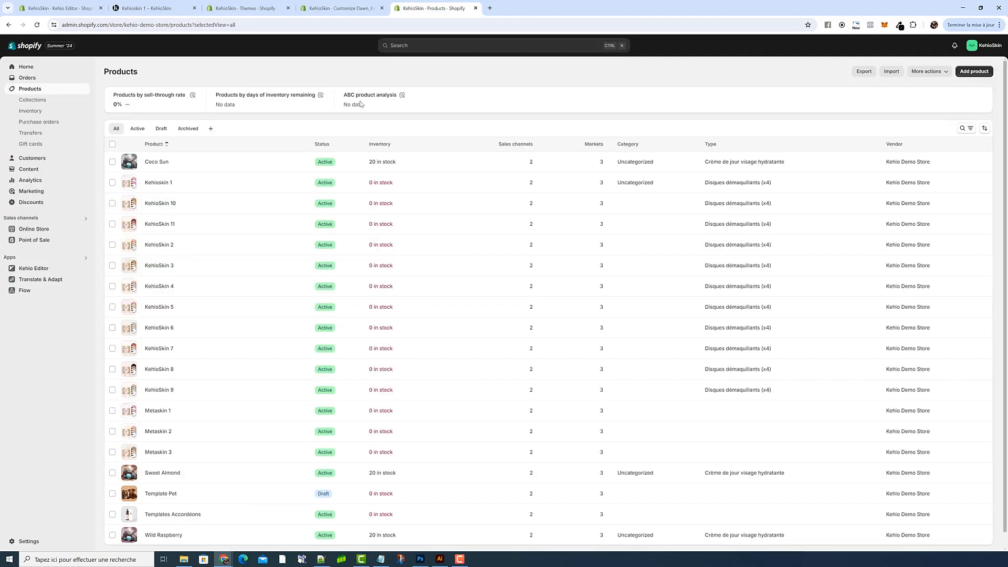
{"action": "left_click", "coordinate": [154, 183]}
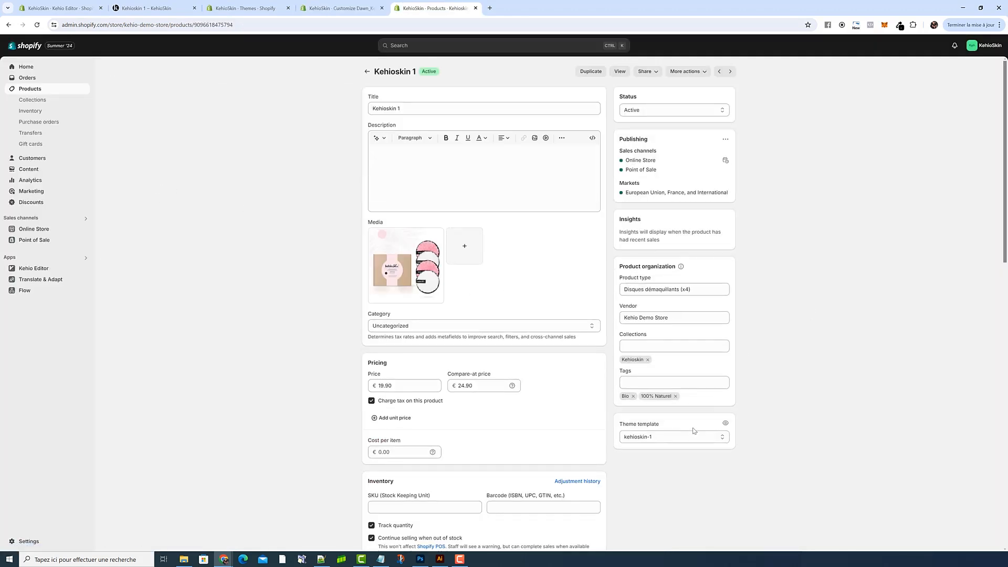
{"action": "left_click", "coordinate": [693, 436]}
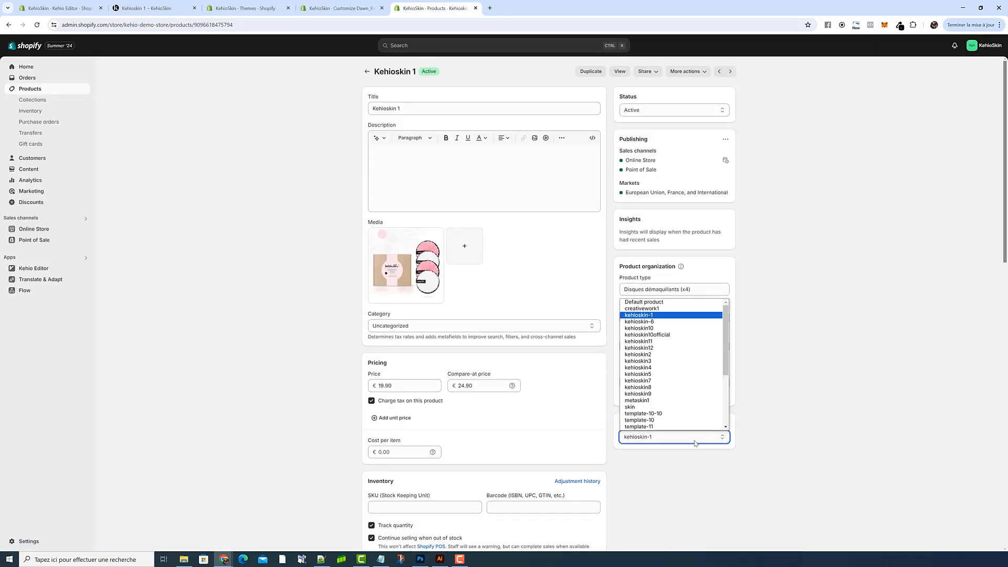
{"action": "left_click", "coordinate": [672, 316]}
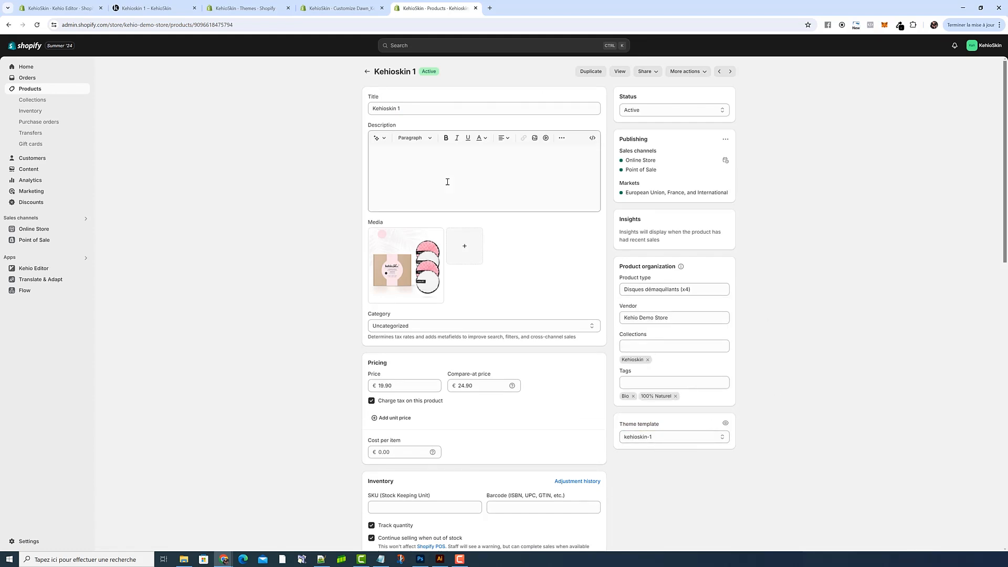
- Return to the theme editor and review the settings of the first Apps section's Creations Widget and SVG Border Bottom
{"action": "left_click", "coordinate": [356, 10]}
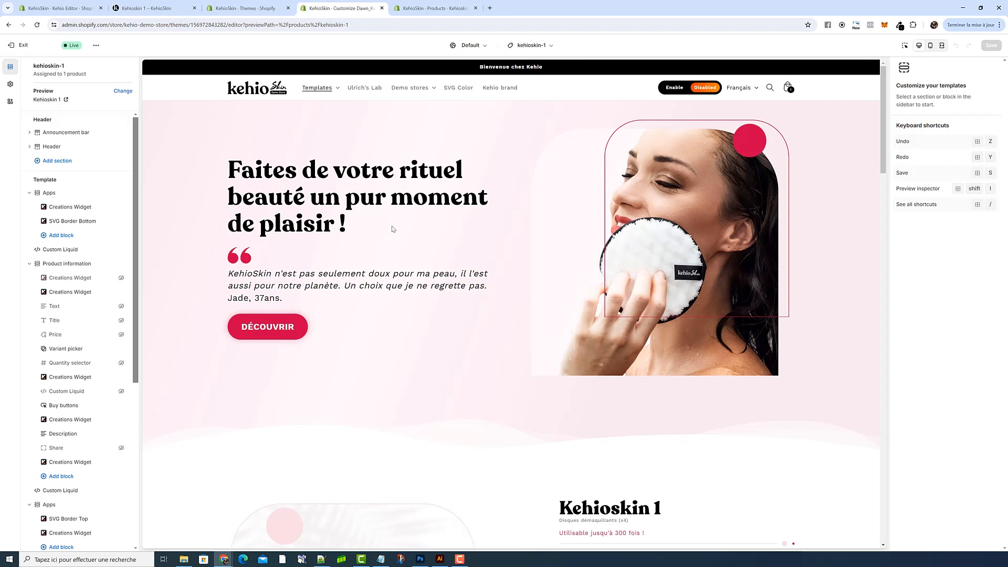
{"action": "left_click", "coordinate": [50, 194]}
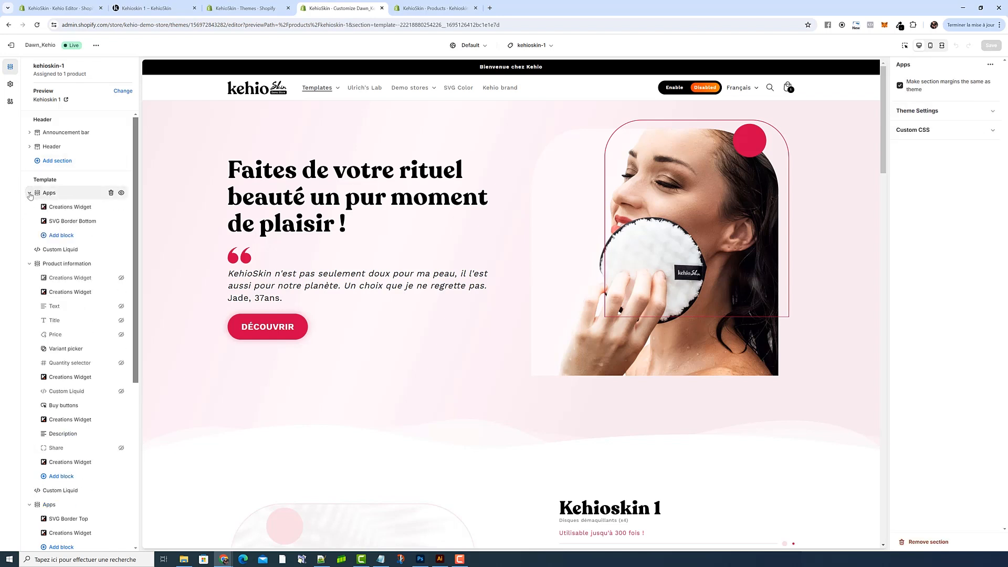
{"action": "left_click", "coordinate": [63, 207]}
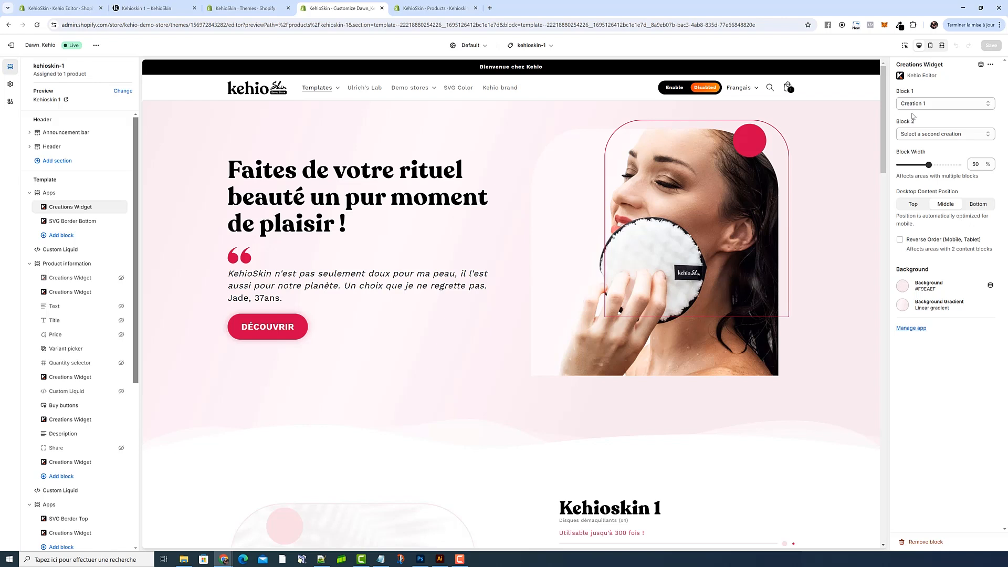
{"action": "left_click", "coordinate": [81, 223]}
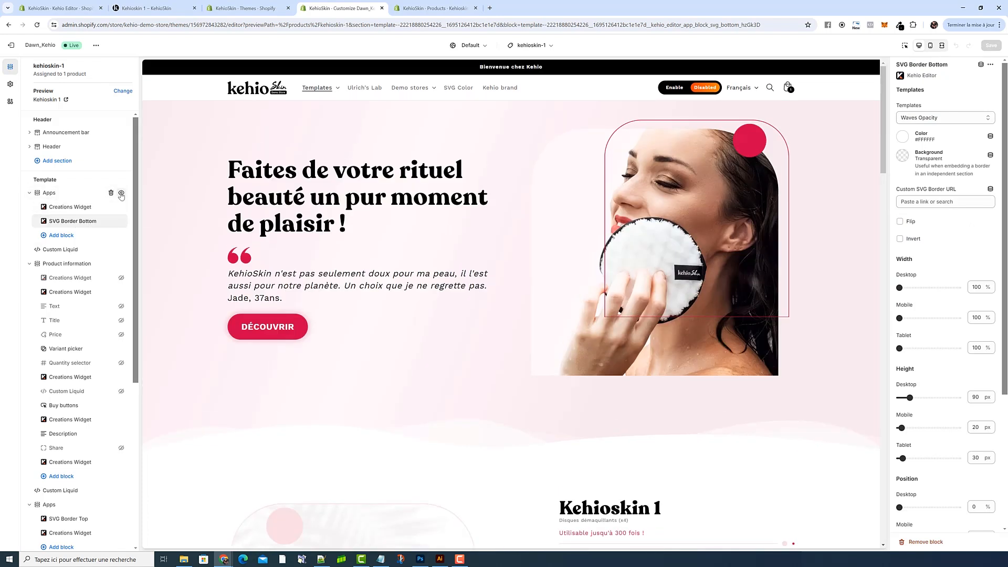
- Hide the first Apps section and add a Kehio Editor Creations Widget section above it
{"action": "left_click", "coordinate": [121, 193]}
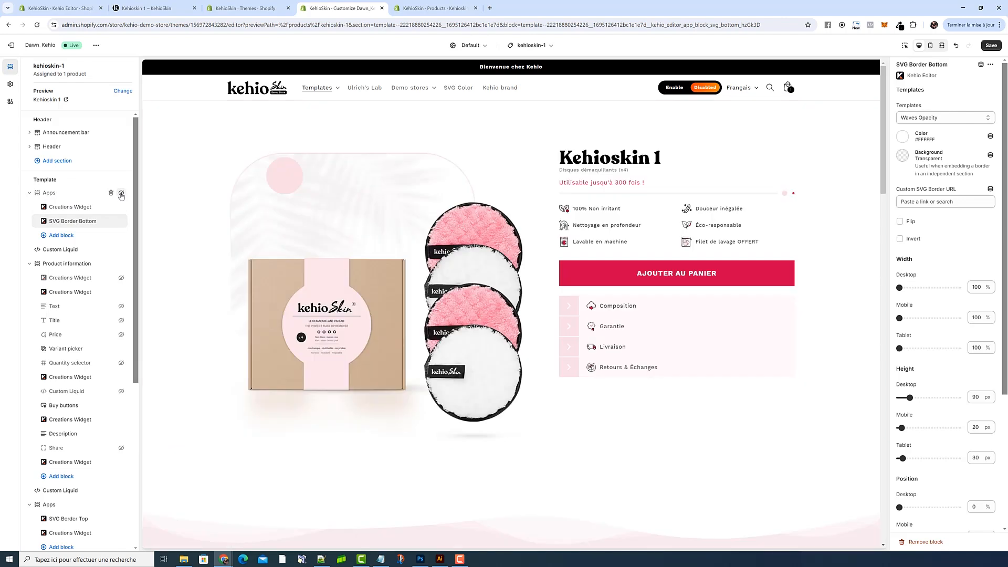
{"action": "left_click", "coordinate": [81, 185]}
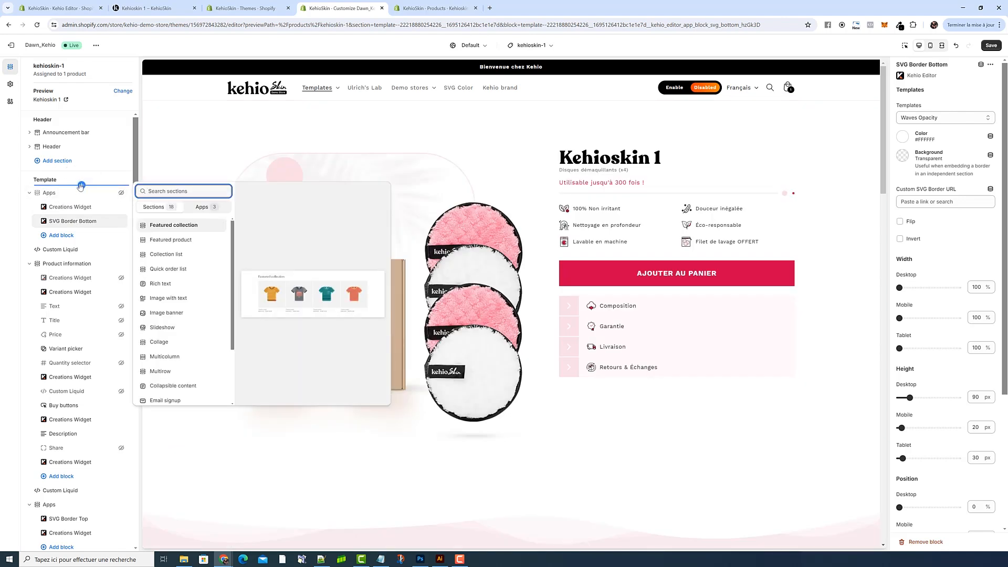
{"action": "left_click", "coordinate": [204, 208]}
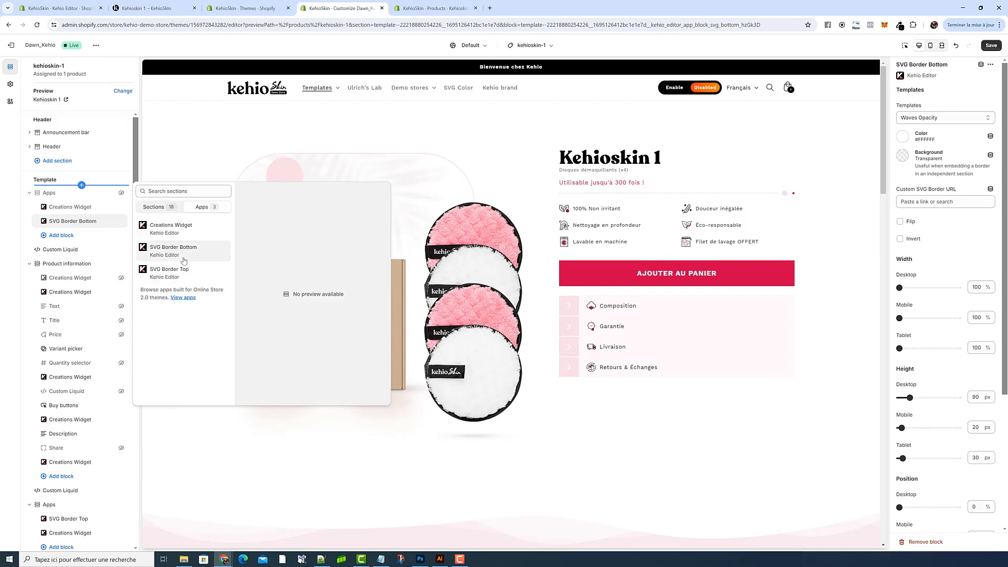
{"action": "left_click", "coordinate": [171, 233]}
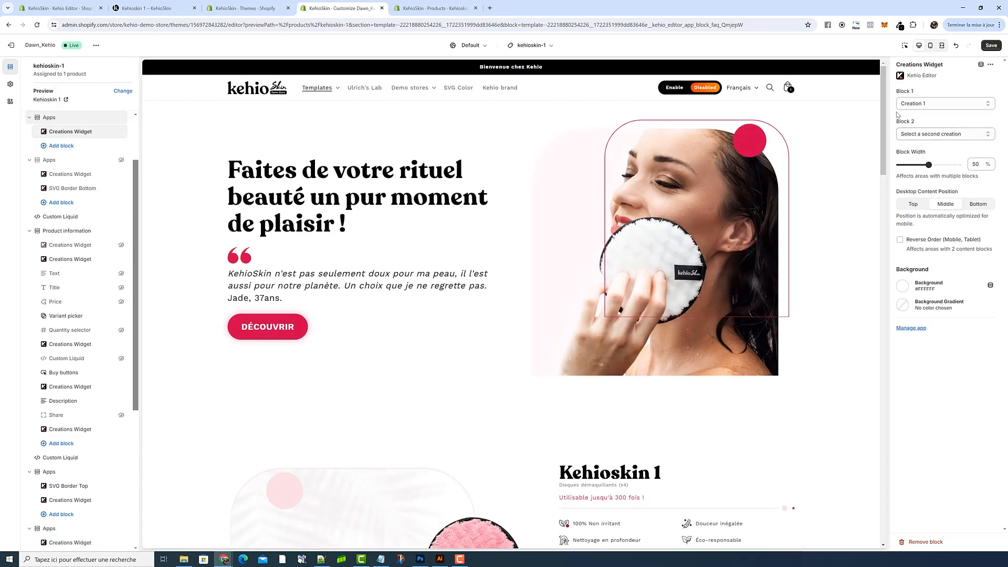
- Check the new widget's Block 1 creation choices against the creation number in the banner's Kehio Editor integration settings
{"action": "left_click", "coordinate": [926, 104]}
{"action": "scroll", "coordinate": [934, 130], "scroll_direction": "down", "scroll_amount": 1}
{"action": "left_click", "coordinate": [942, 100]}
{"action": "left_click", "coordinate": [68, 8]}
{"action": "left_click", "coordinate": [14, 147]}
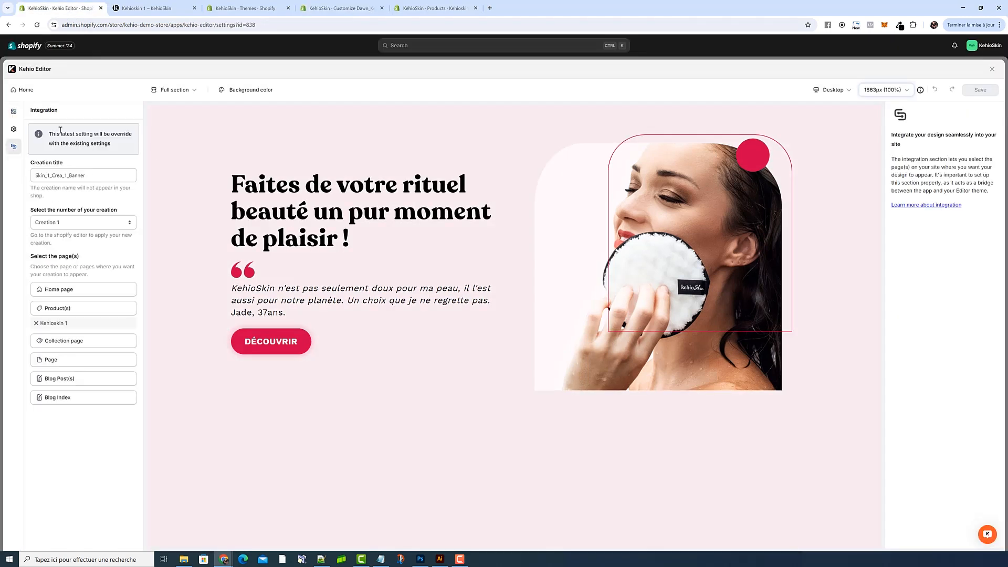
{"action": "left_click", "coordinate": [14, 112]}
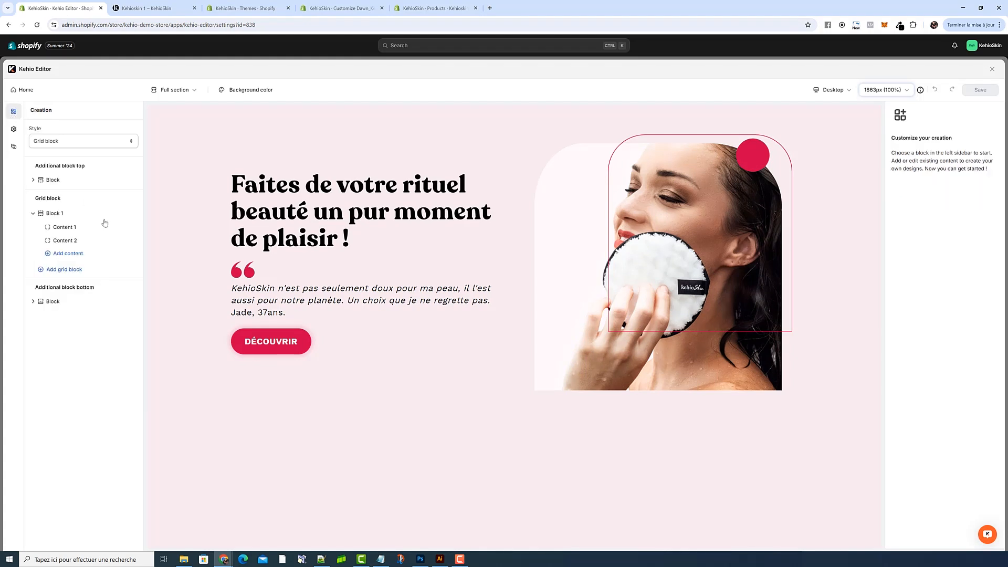
- Copy the hex code of the banner creation's preview background color in Kehio Editor
{"action": "left_click", "coordinate": [224, 90]}
{"action": "triple_click", "coordinate": [266, 181]}
{"action": "right_click", "coordinate": [267, 181]}
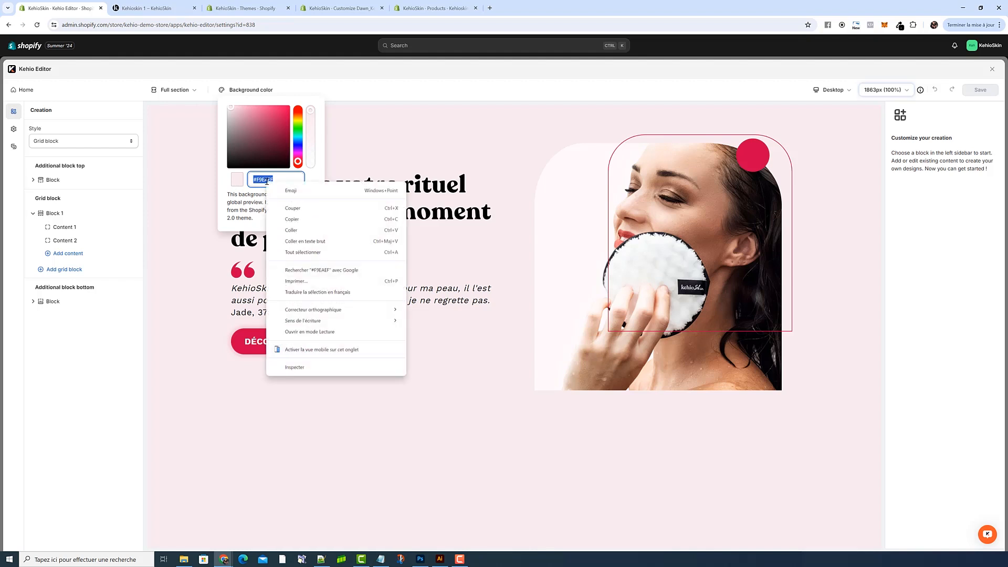
{"action": "left_click", "coordinate": [305, 220]}
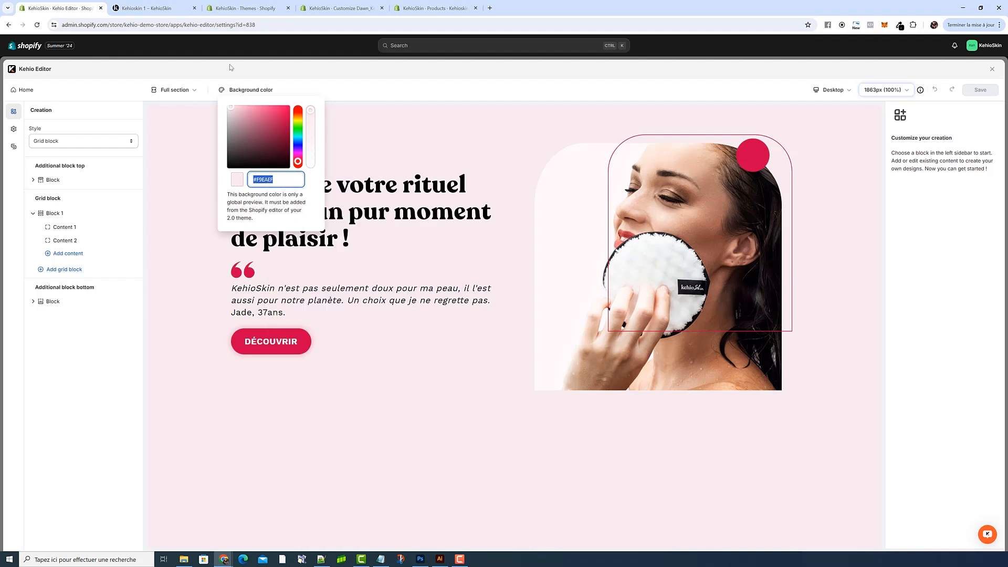
- Switch to the theme editor and set the new Creations Widget's background color to #F9EAEF
{"action": "left_click", "coordinate": [351, 10]}
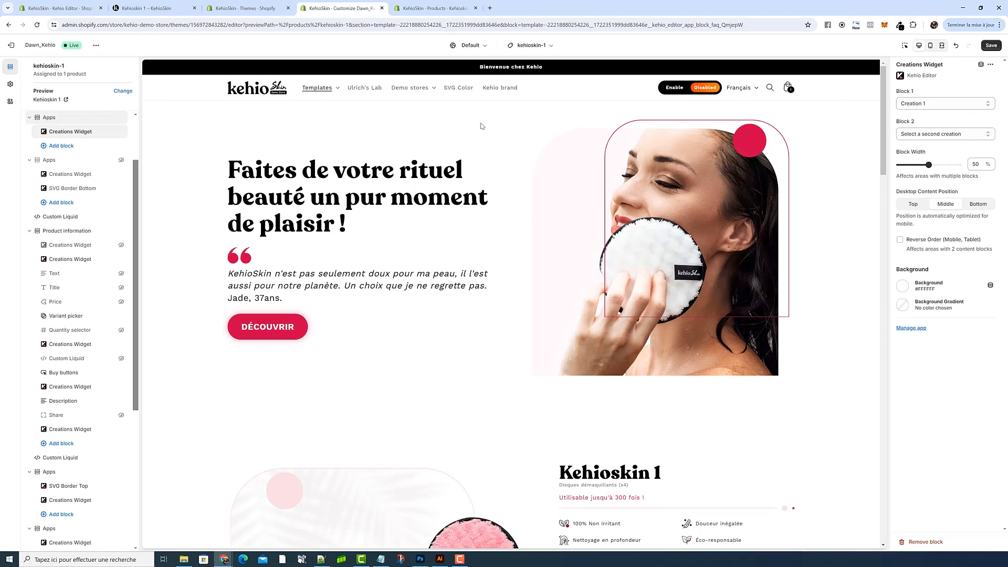
{"action": "left_click", "coordinate": [903, 288]}
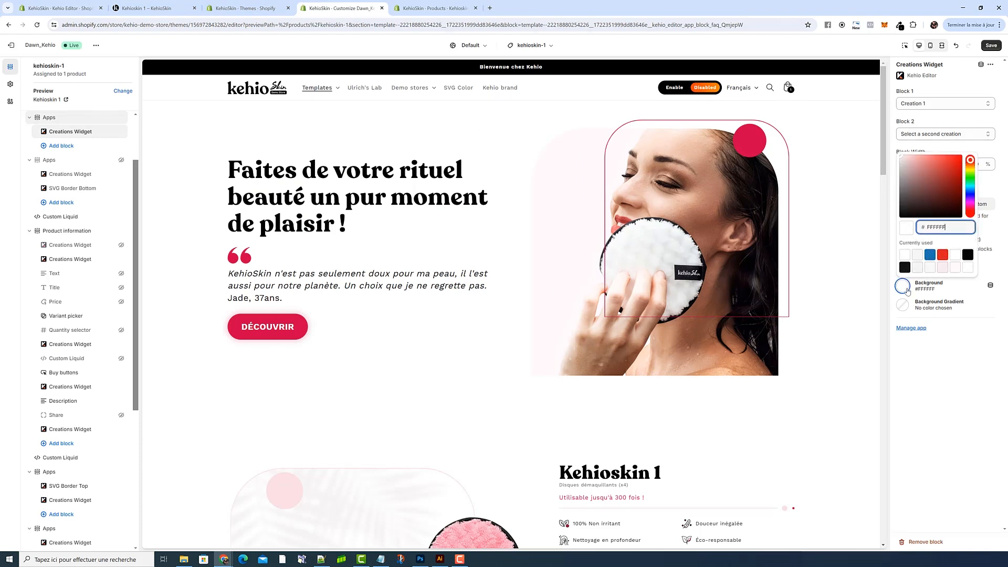
{"action": "left_click_drag", "start_coordinate": [950, 228], "coordinate": [916, 229]}
{"action": "key", "text": "ctrl+v"}
{"action": "left_click", "coordinate": [991, 243]}
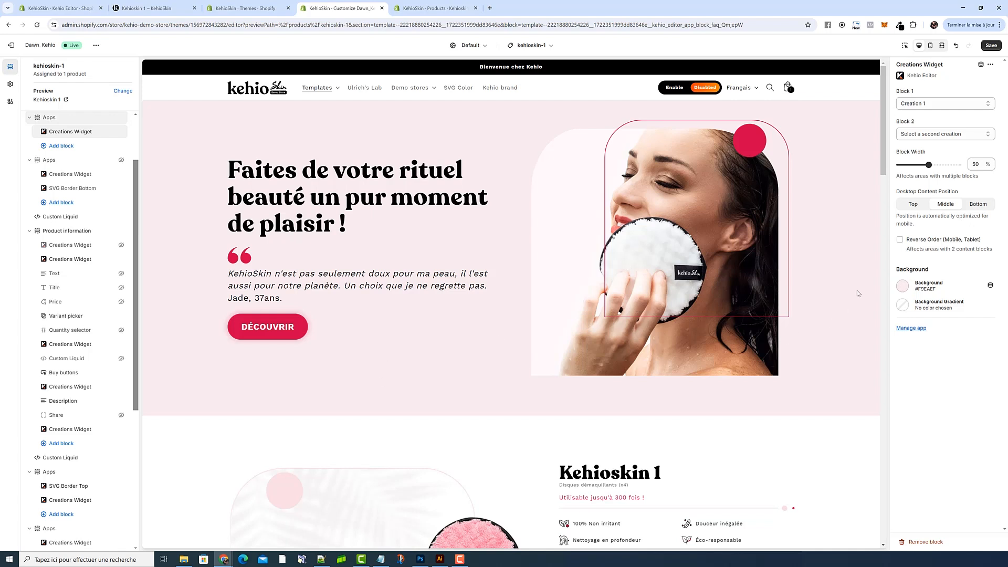
- Apply the orange-to-coral linear gradient preset to the widget's background gradient and set its angle to 110°
{"action": "left_click", "coordinate": [904, 305]}
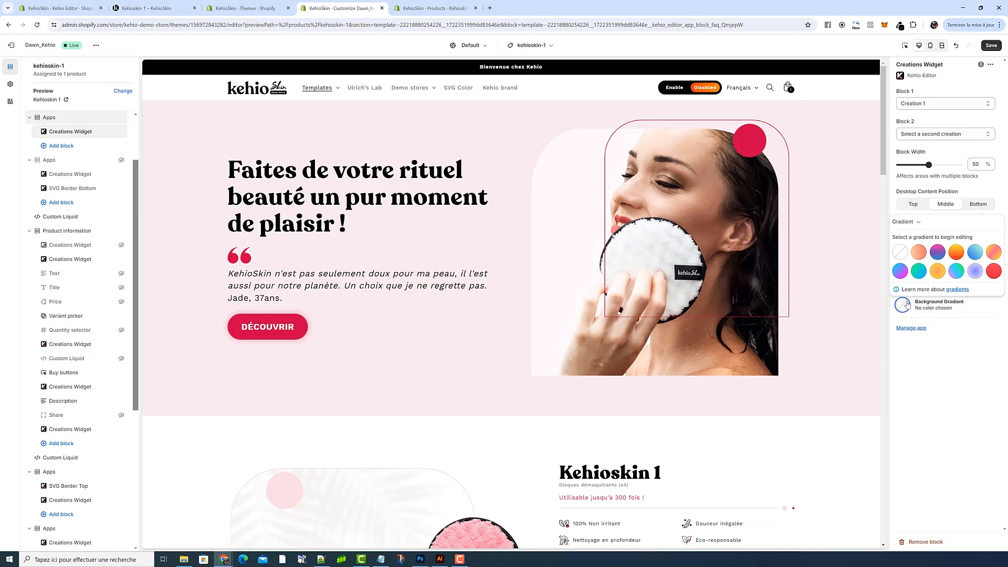
{"action": "left_click", "coordinate": [919, 251]}
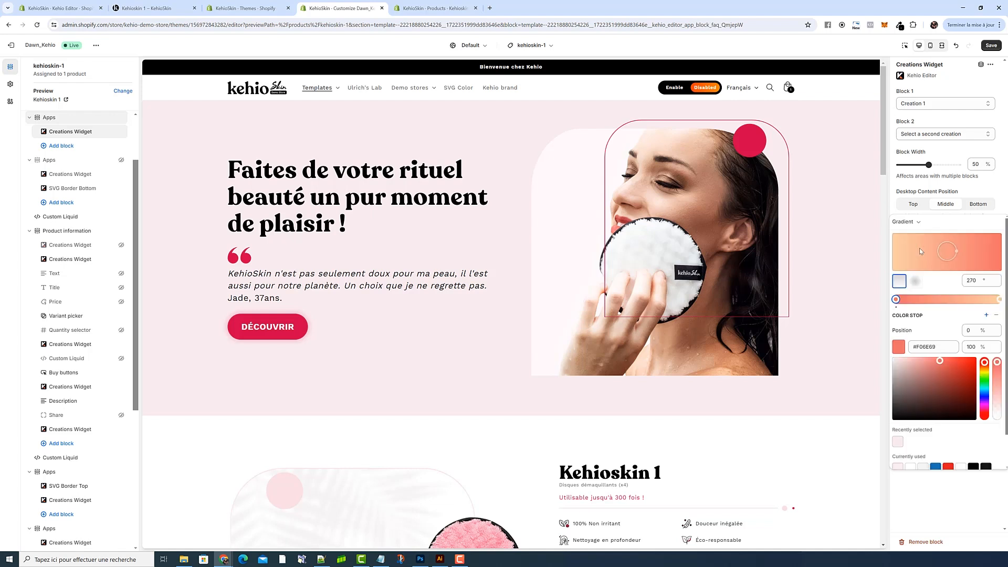
{"action": "double_click", "coordinate": [976, 280]}
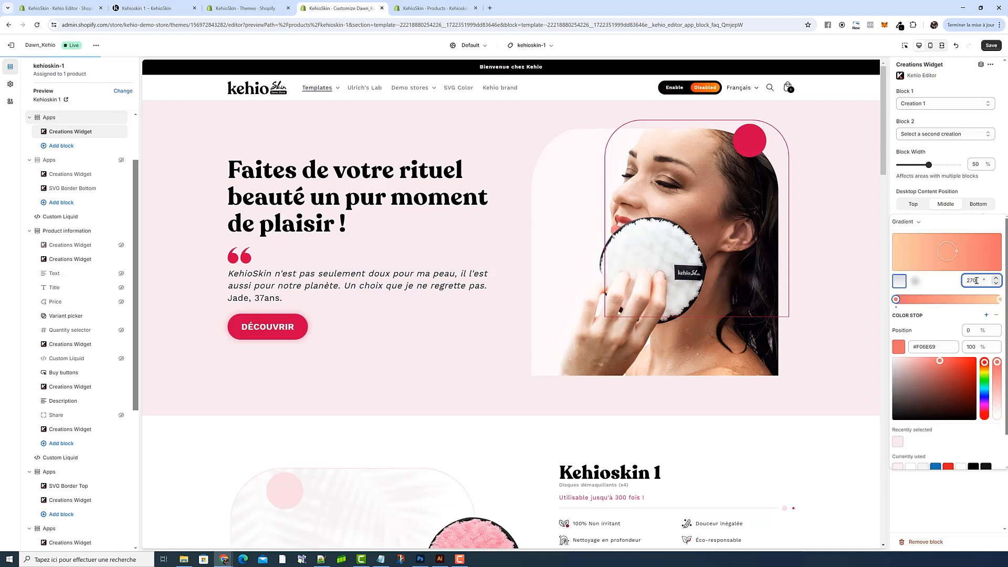
{"action": "type", "text": "110"}
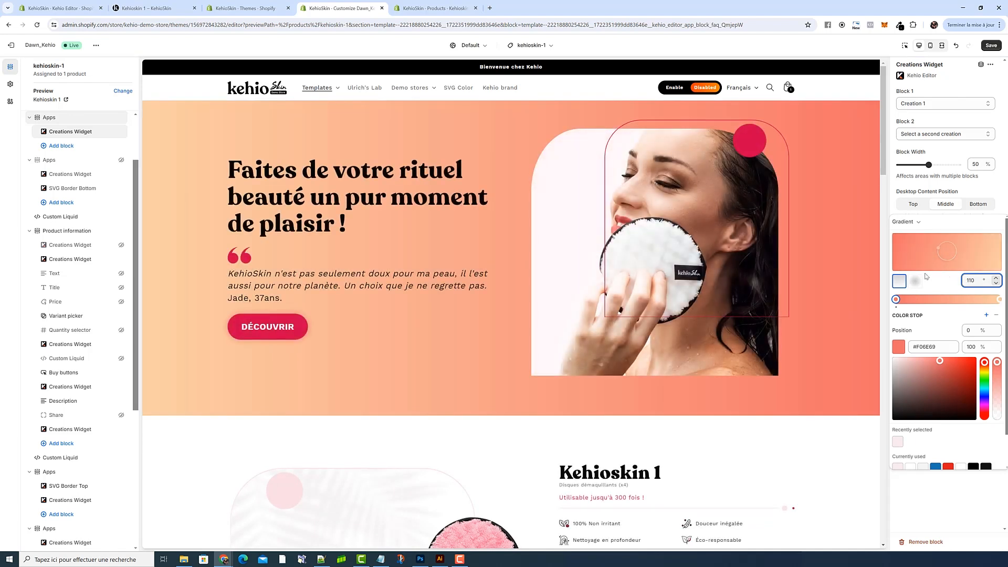
- Set the first color stop of the widget's background gradient to #F9EAEF
{"action": "left_click", "coordinate": [945, 286]}
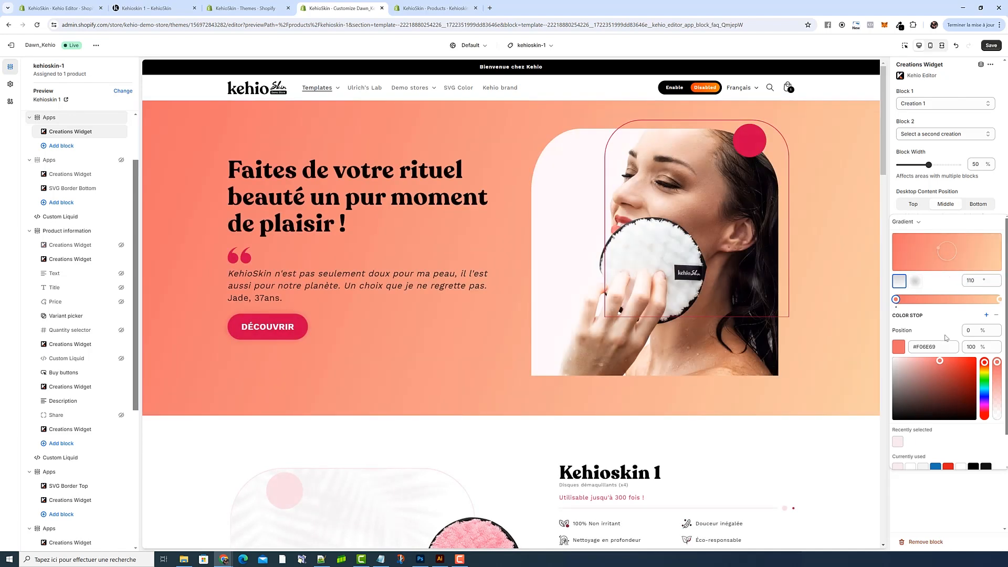
{"action": "left_click_drag", "start_coordinate": [940, 347], "coordinate": [888, 353]}
{"action": "left_click", "coordinate": [887, 353]}
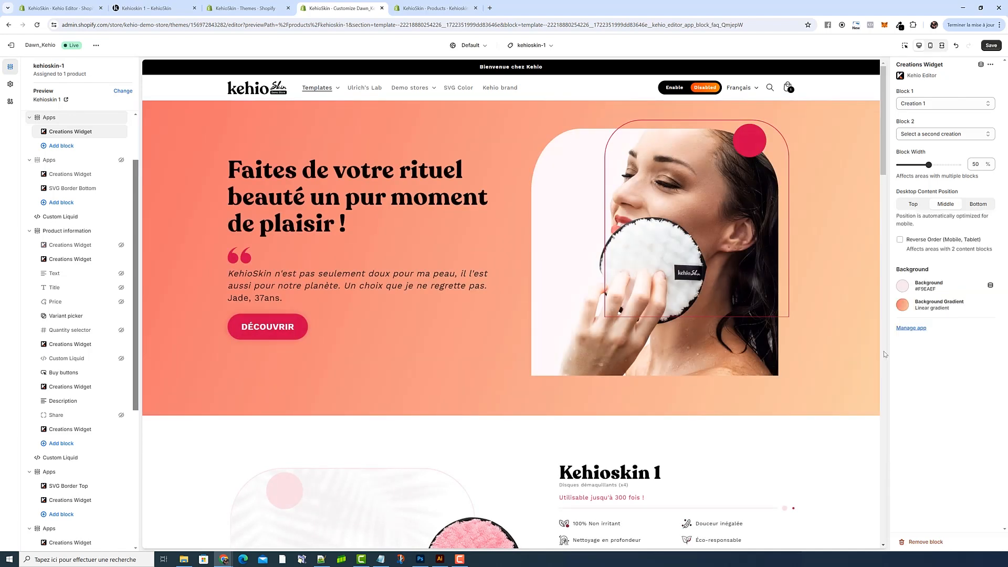
{"action": "left_click", "coordinate": [904, 309]}
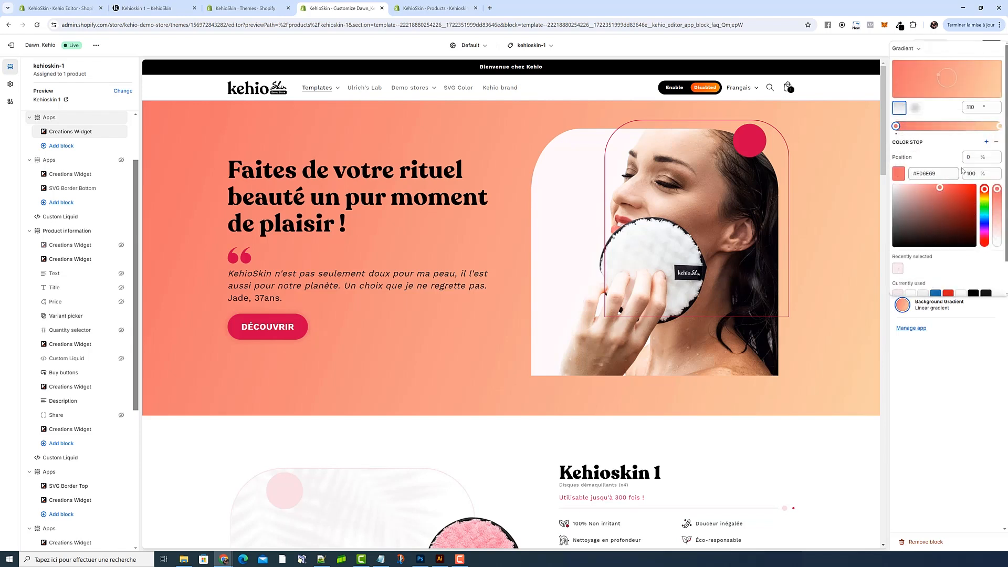
{"action": "left_click", "coordinate": [887, 129]}
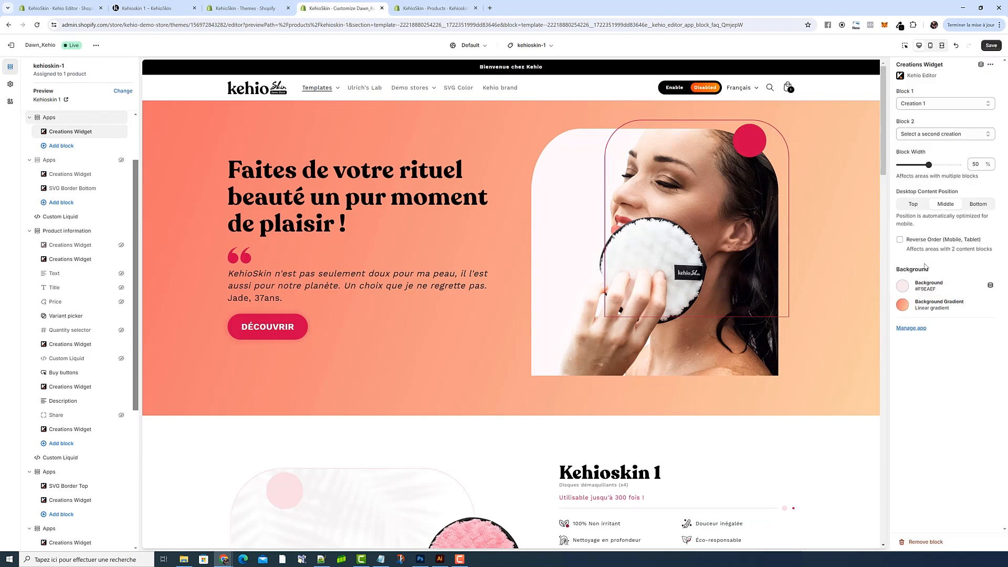
{"action": "left_click", "coordinate": [903, 308]}
{"action": "left_click_drag", "start_coordinate": [939, 172], "coordinate": [912, 175]}
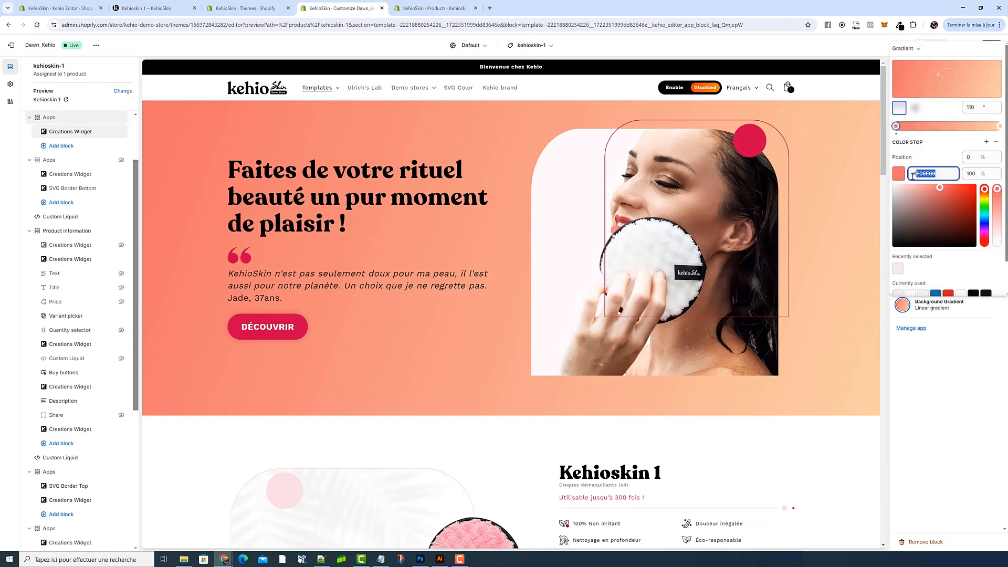
{"action": "key", "text": "ctrl+v"}
{"action": "left_click", "coordinate": [934, 161]}
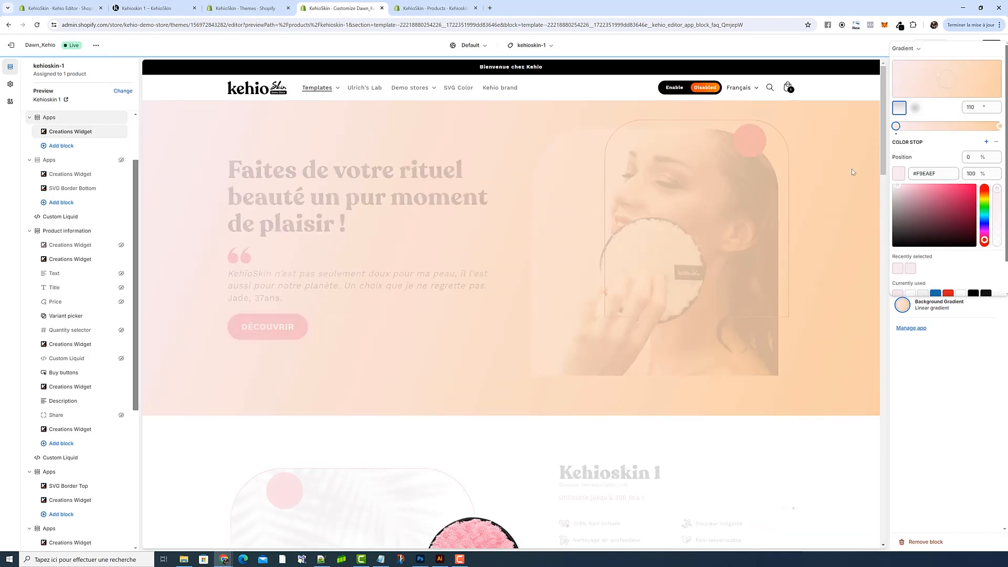
- Add a color stop at 35% to the background gradient and give it a near-white pink color
{"action": "left_click", "coordinate": [912, 126]}
{"action": "left_click_drag", "start_coordinate": [912, 128], "coordinate": [932, 132]}
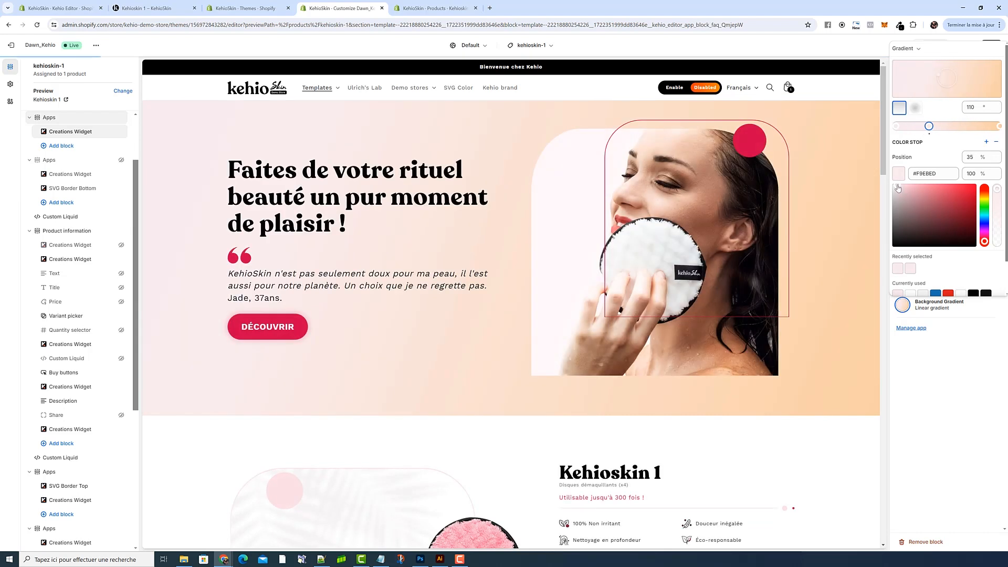
{"action": "left_click", "coordinate": [898, 187]}
{"action": "left_click", "coordinate": [896, 187]}
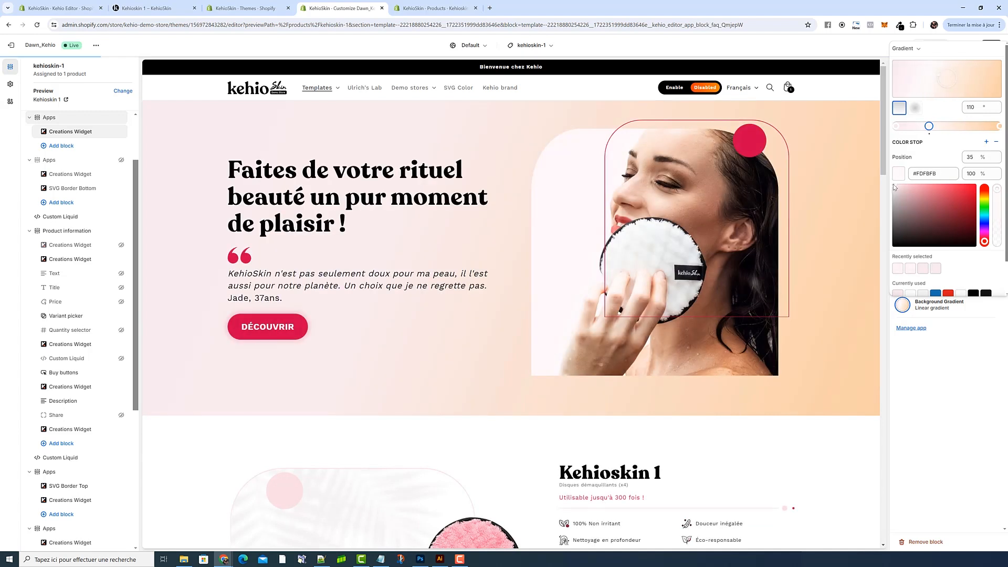
{"action": "left_click", "coordinate": [895, 187]}
{"action": "left_click", "coordinate": [894, 187]}
{"action": "left_click", "coordinate": [893, 187]}
{"action": "left_click", "coordinate": [895, 186]}
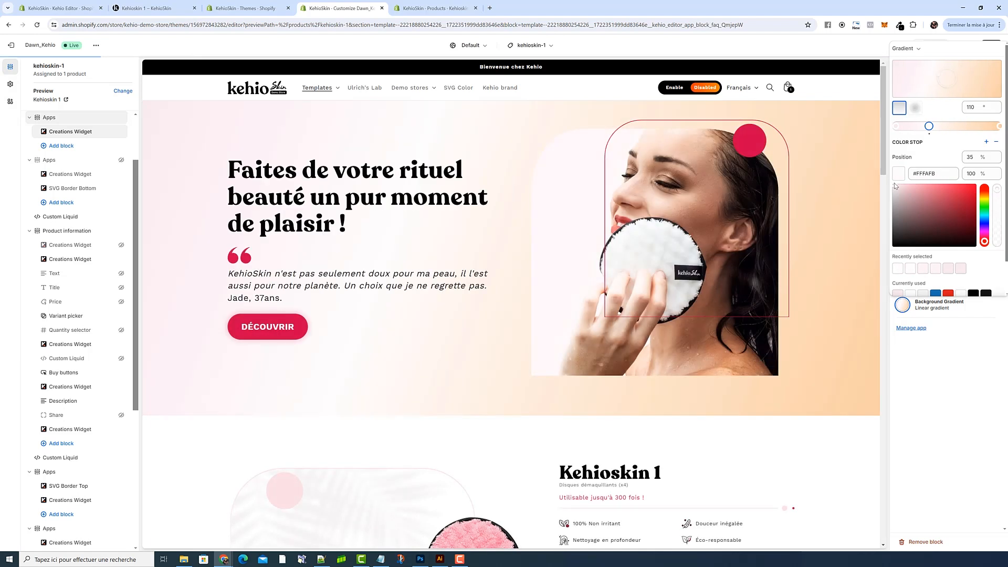
{"action": "left_click", "coordinate": [894, 183]}
- Add another gradient color stop at 65% and set it to #F9EAEF, copied from the first stop
{"action": "left_click_drag", "start_coordinate": [929, 126], "coordinate": [956, 127]}
{"action": "left_click", "coordinate": [896, 126]}
{"action": "triple_click", "coordinate": [924, 174]}
{"action": "right_click", "coordinate": [924, 171]}
{"action": "key", "text": "Escape"}
{"action": "left_click", "coordinate": [956, 127]}
{"action": "left_click_drag", "start_coordinate": [956, 127], "coordinate": [964, 127]}
{"action": "triple_click", "coordinate": [934, 174]}
{"action": "key", "text": "ctrl+v"}
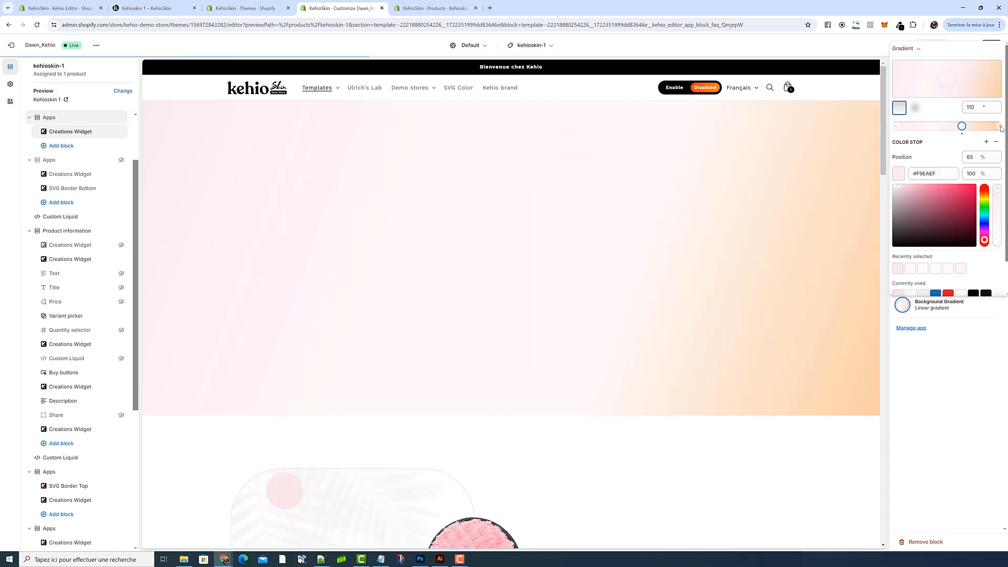
- Set the gradient's last color stop at 100% to #F9EAEF and save the template
{"action": "left_click", "coordinate": [999, 126]}
{"action": "triple_click", "coordinate": [932, 174]}
{"action": "key", "text": "ctrl+v"}
{"action": "left_click", "coordinate": [932, 156]}
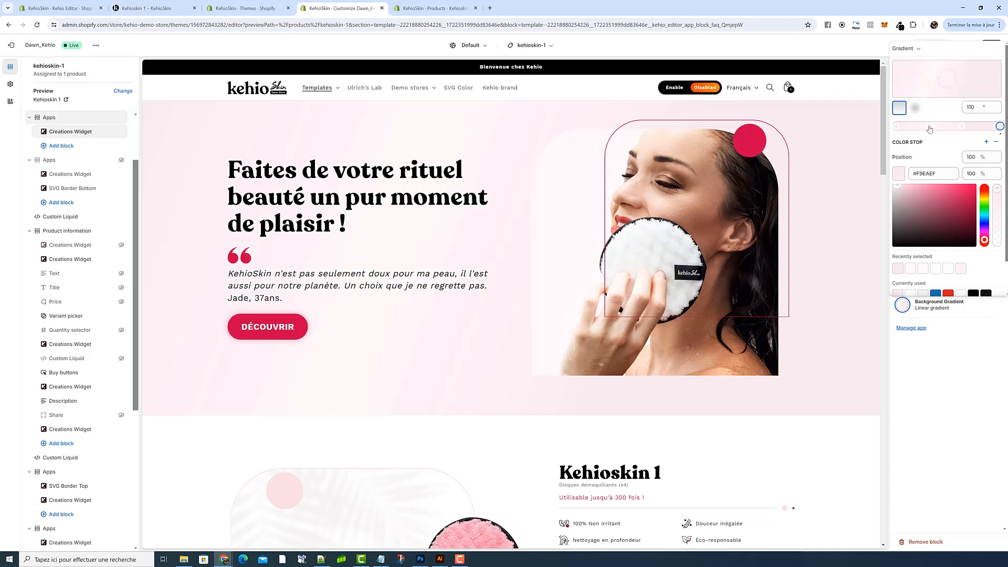
{"action": "left_click", "coordinate": [928, 376]}
{"action": "left_click", "coordinate": [993, 46]}
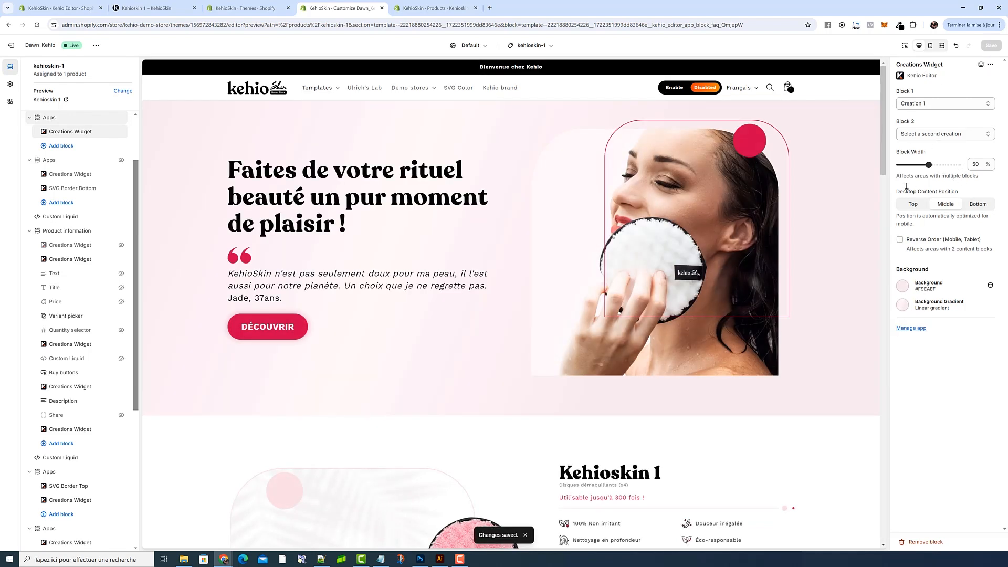
- Check the widget's Block 2 creation choices and look through the page preview down to the FAQ section
{"action": "left_click", "coordinate": [950, 135]}
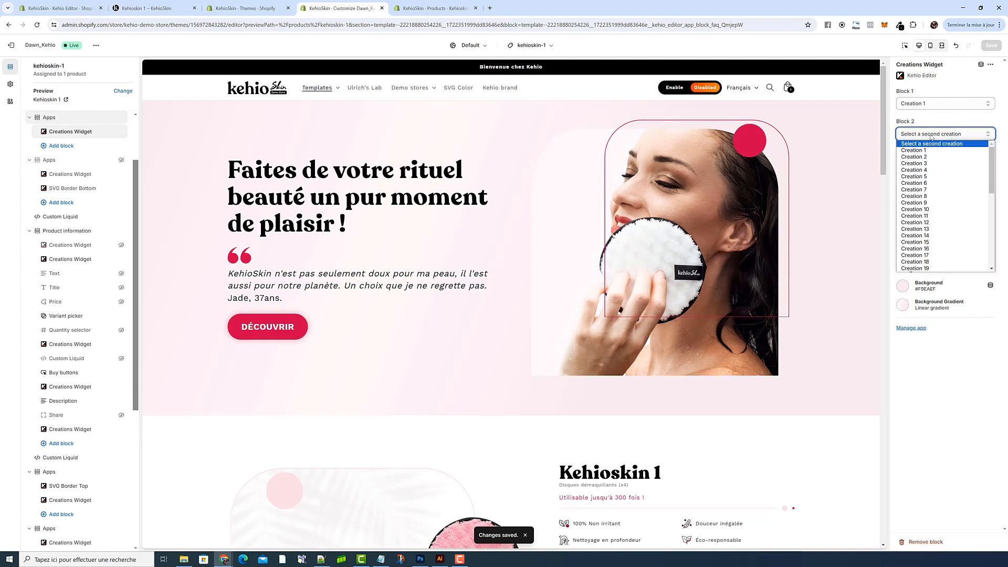
{"action": "left_click", "coordinate": [946, 128]}
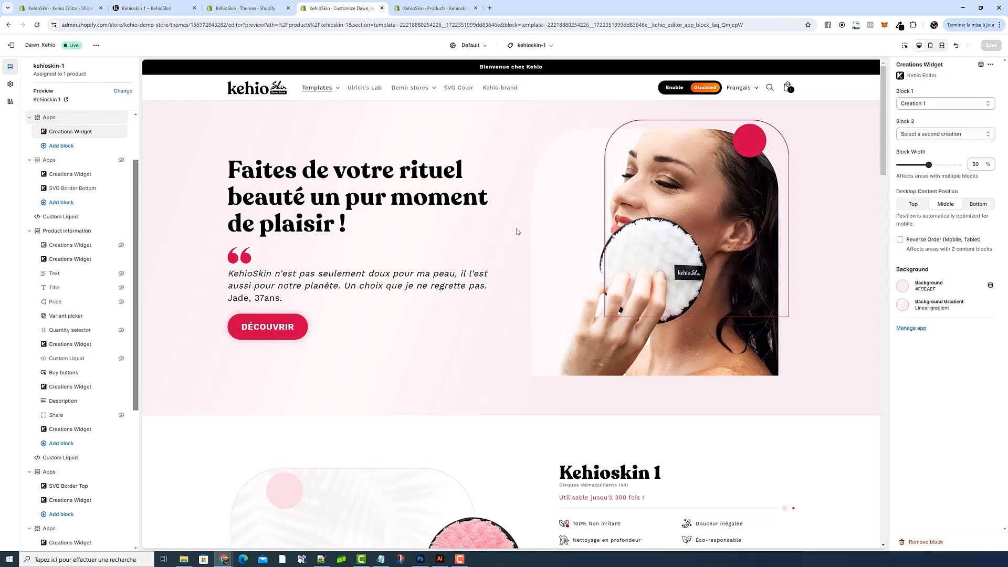
{"action": "scroll", "coordinate": [593, 197], "scroll_direction": "down", "scroll_amount": 7}
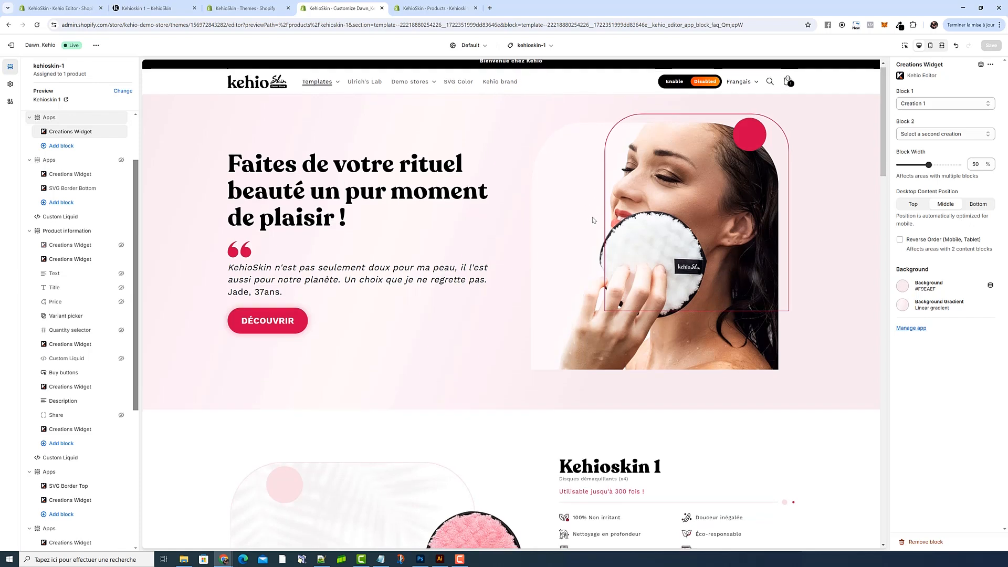
{"action": "scroll", "coordinate": [593, 220], "scroll_direction": "down", "scroll_amount": 18}
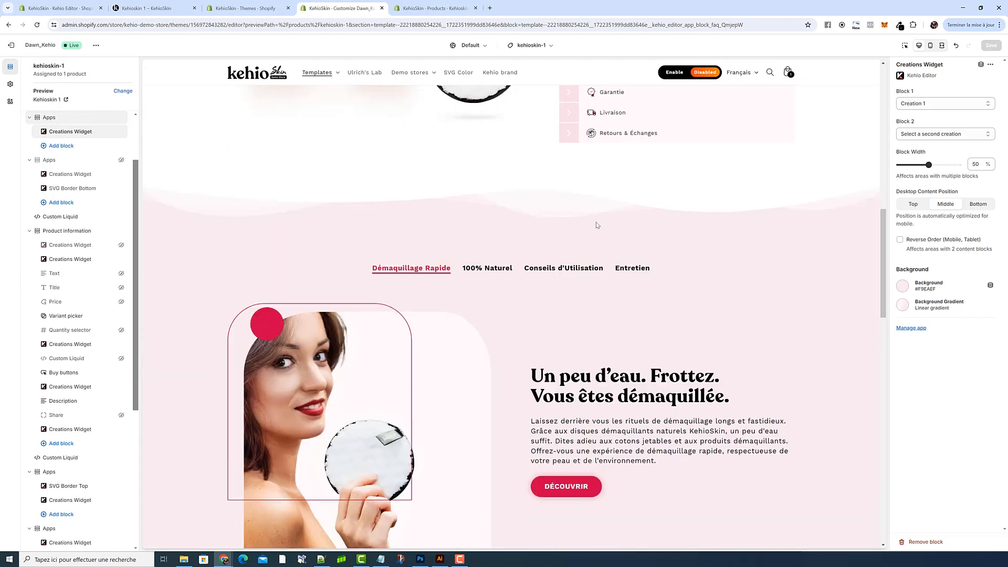
{"action": "scroll", "coordinate": [602, 242], "scroll_direction": "down", "scroll_amount": 1}
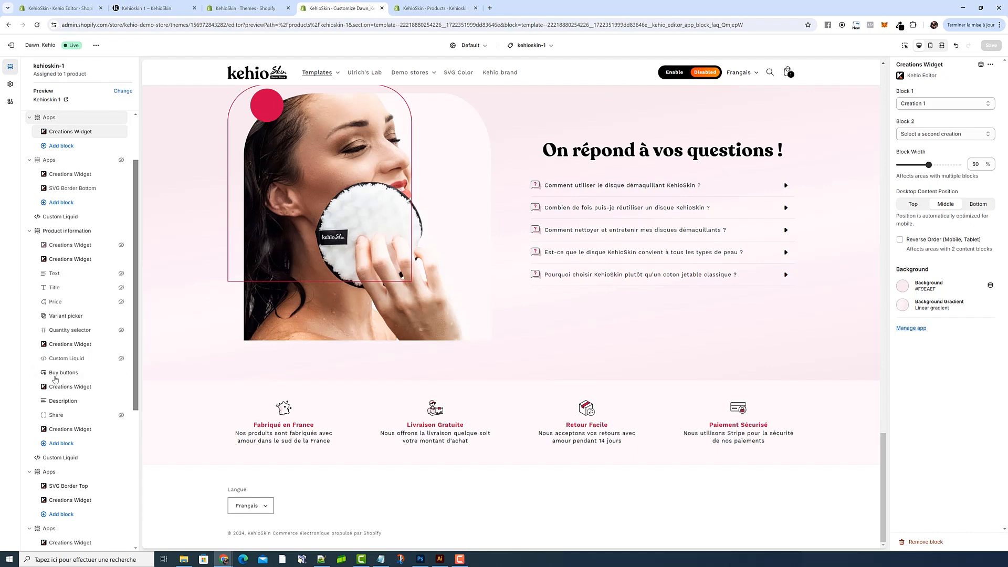
- Find the Creations Widget of the "On répond à vos questions !" section and open its settings
{"action": "scroll", "coordinate": [57, 379], "scroll_direction": "down", "scroll_amount": 5}
{"action": "scroll", "coordinate": [87, 359], "scroll_direction": "up", "scroll_amount": 6}
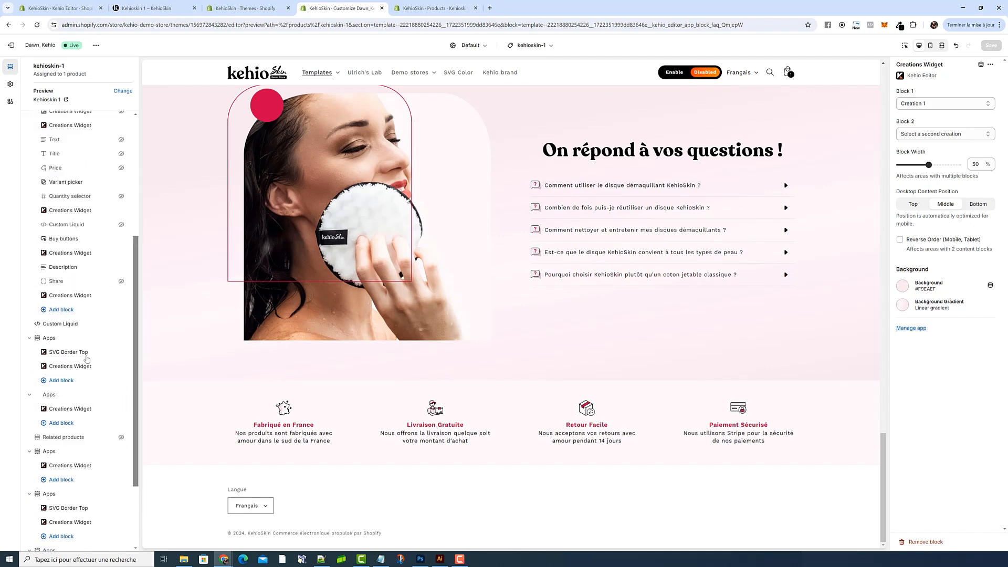
{"action": "left_click", "coordinate": [63, 250]}
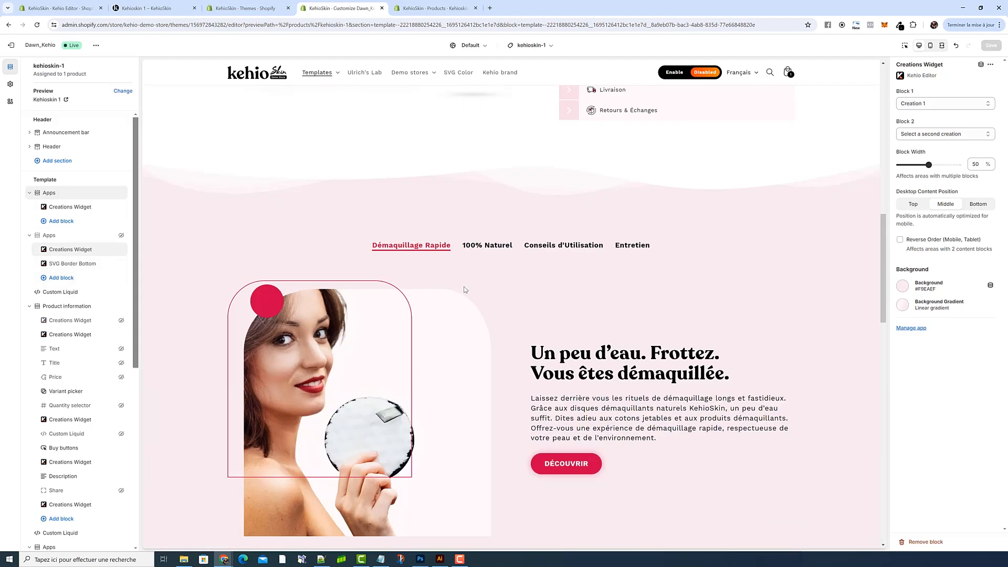
{"action": "left_click", "coordinate": [496, 247]}
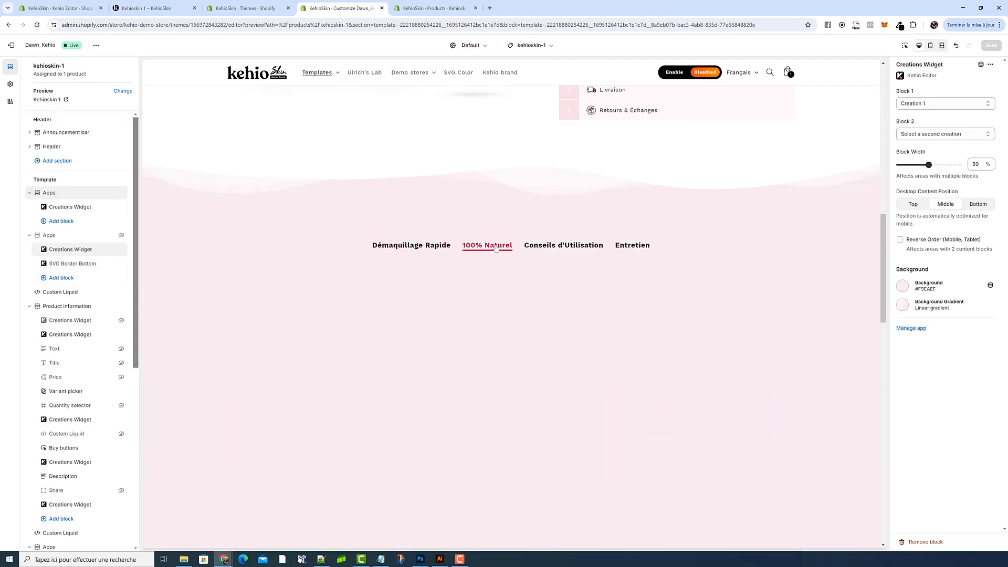
{"action": "scroll", "coordinate": [385, 349], "scroll_direction": "down", "scroll_amount": 10}
{"action": "scroll", "coordinate": [53, 382], "scroll_direction": "down", "scroll_amount": 6}
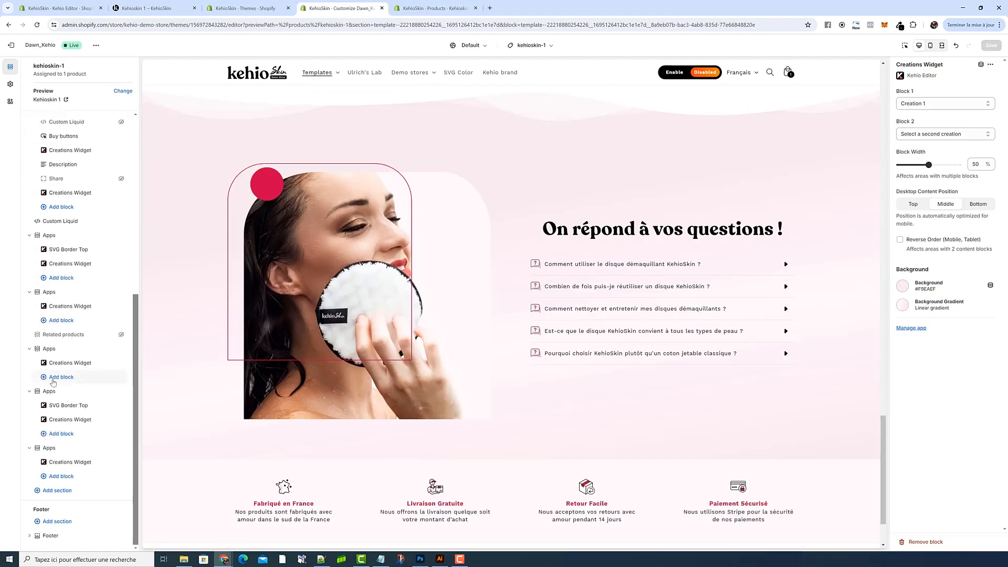
{"action": "left_click", "coordinate": [74, 462]}
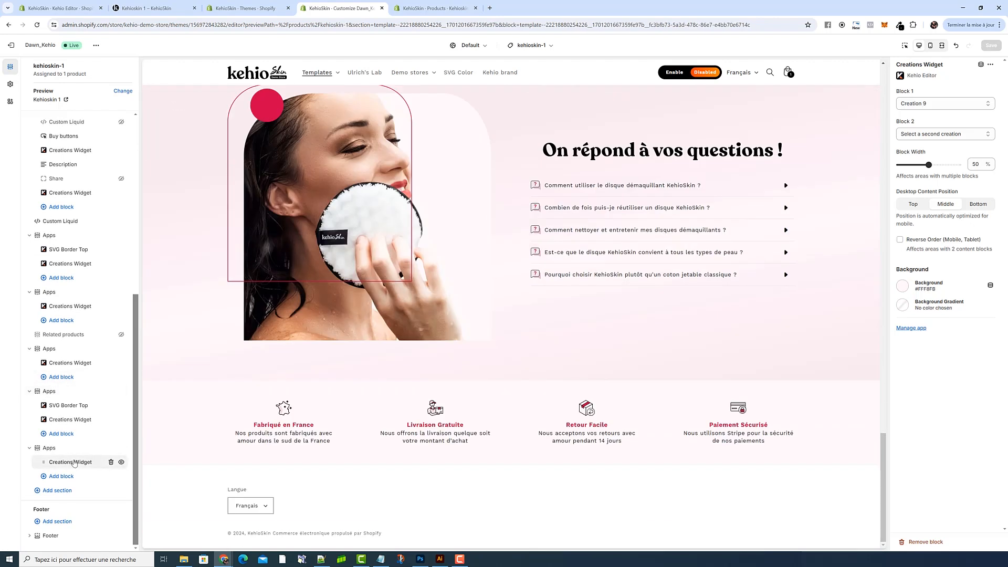
{"action": "left_click", "coordinate": [71, 419]}
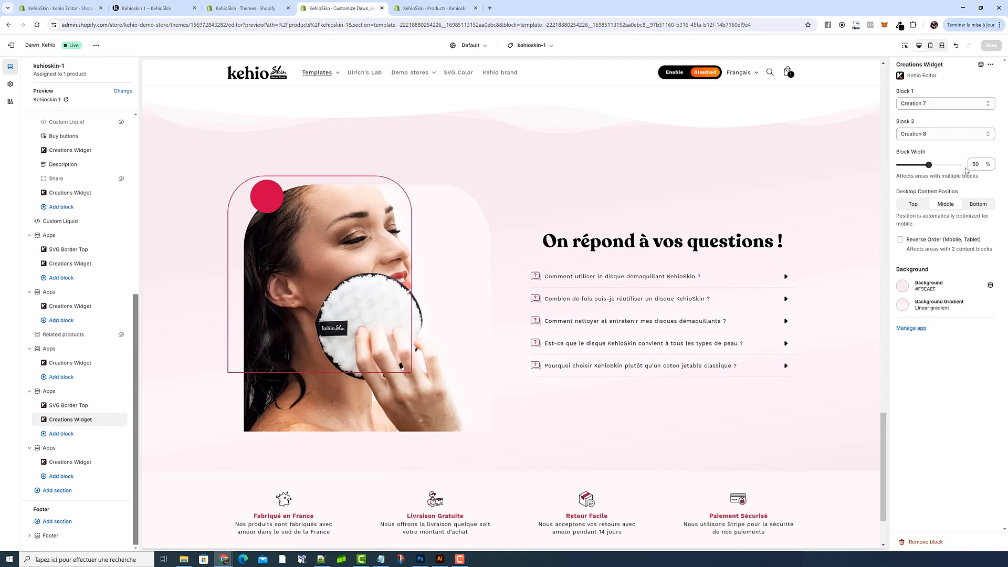
- Try a block width of 38% and a wider setting on the FAQ widget, and return it to 50%
{"action": "left_click_drag", "start_coordinate": [928, 164], "coordinate": [922, 165]}
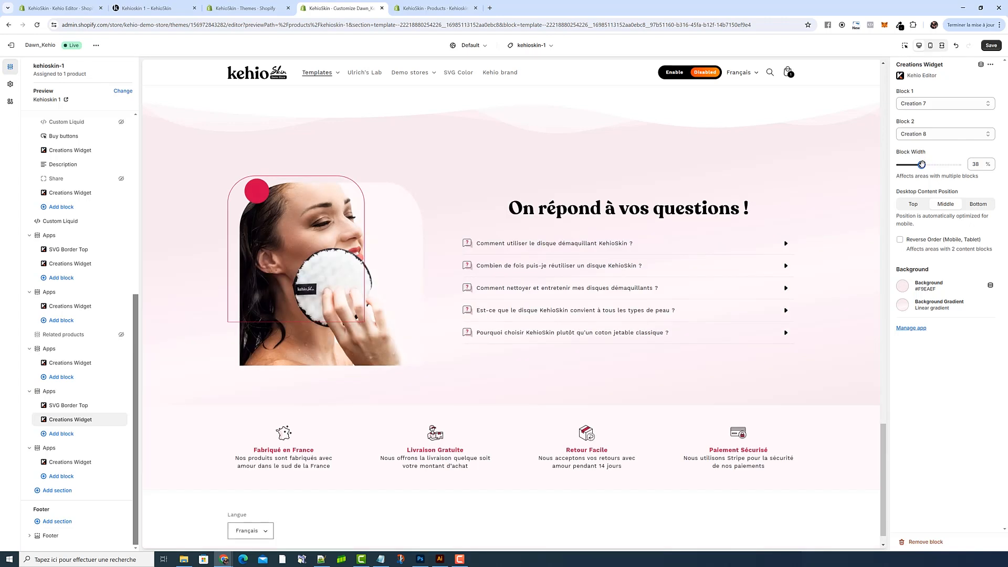
{"action": "left_click_drag", "start_coordinate": [922, 164], "coordinate": [934, 165]}
{"action": "left_click", "coordinate": [929, 164]}
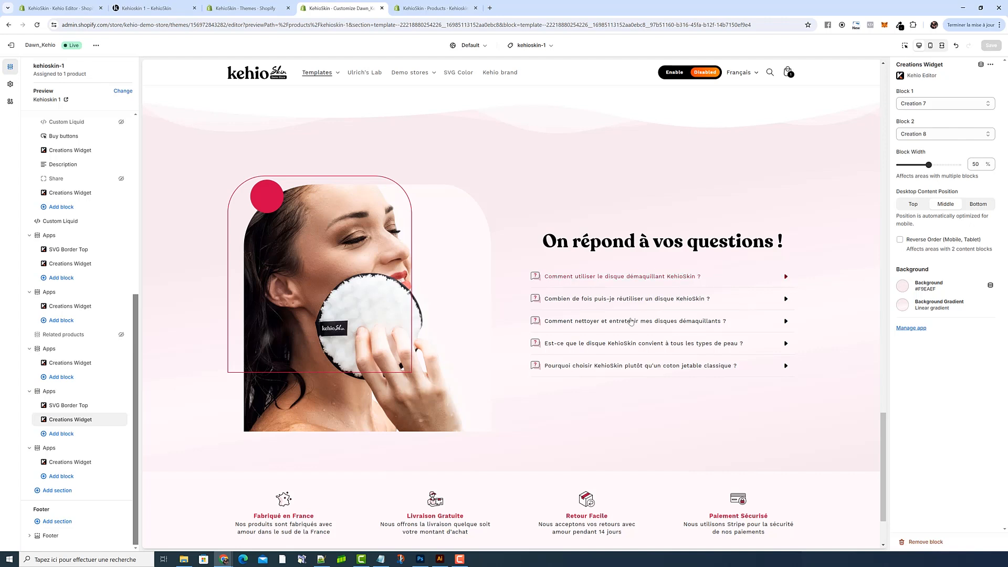
- Try the Top and Bottom desktop content positions on the FAQ widget and return it to Middle
{"action": "left_click", "coordinate": [951, 207]}
{"action": "left_click", "coordinate": [914, 204]}
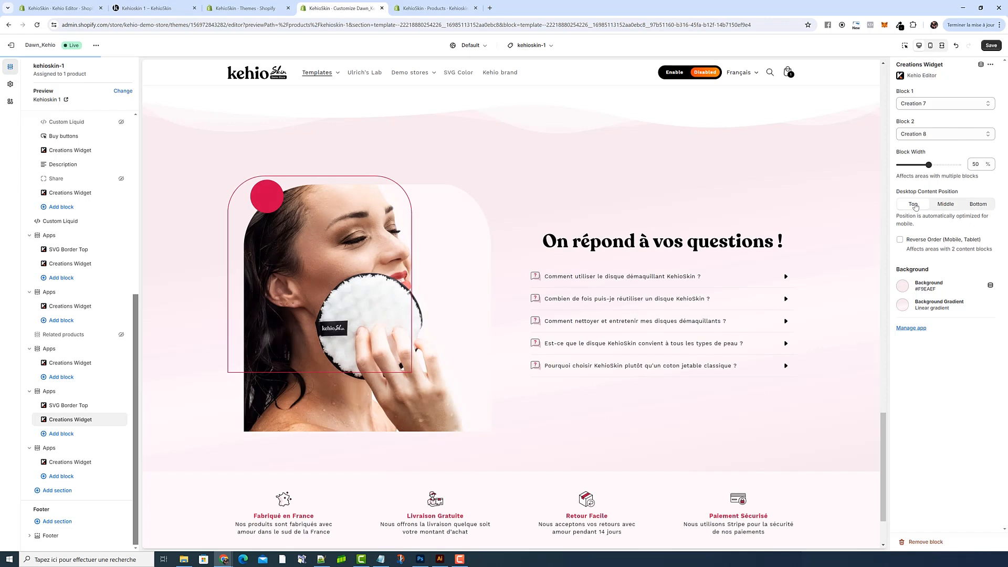
{"action": "left_click", "coordinate": [979, 209]}
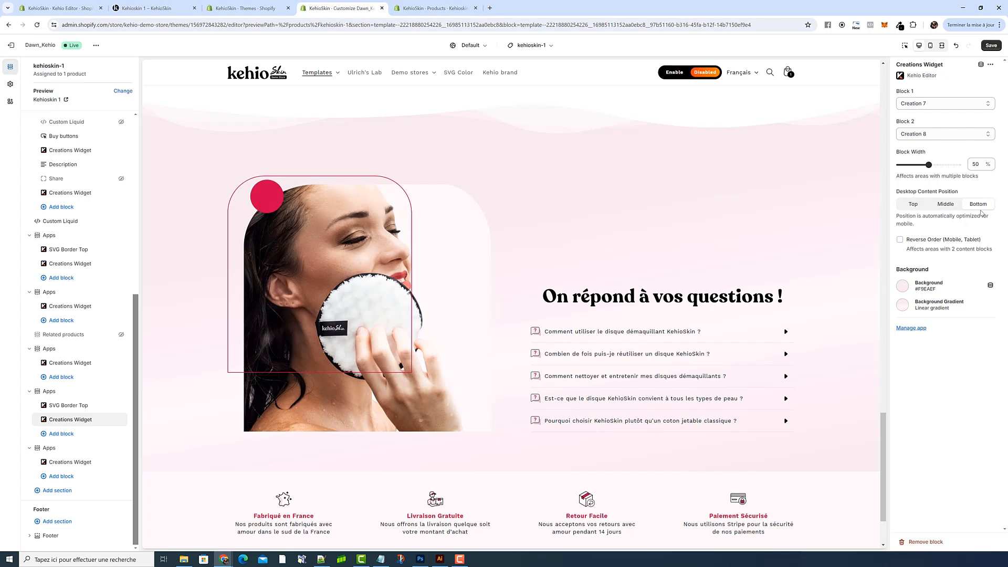
{"action": "left_click", "coordinate": [951, 209]}
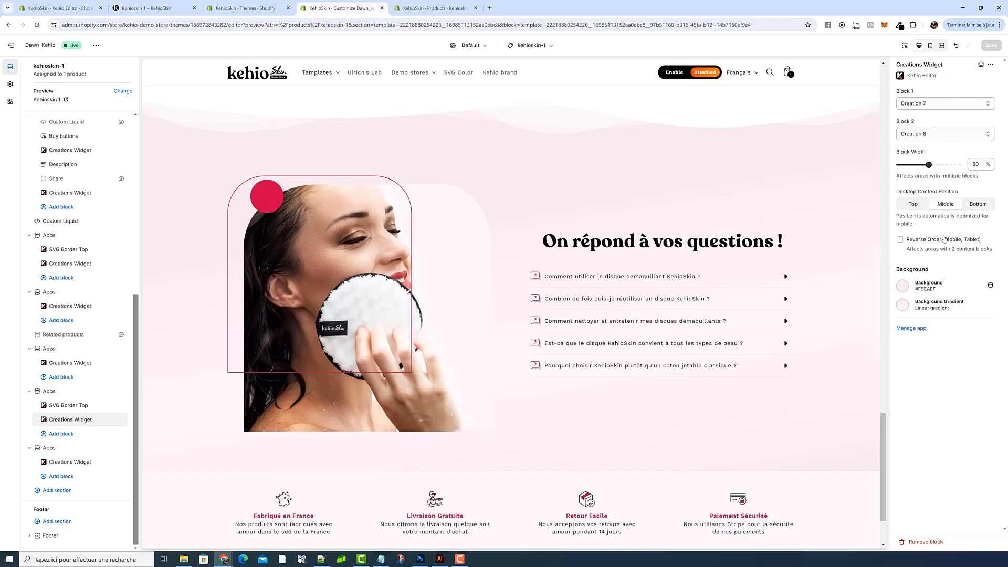
- In the mobile preview, try Reverse Order for mobile and tablet on the FAQ widget and turn it back off
{"action": "left_click", "coordinate": [930, 46]}
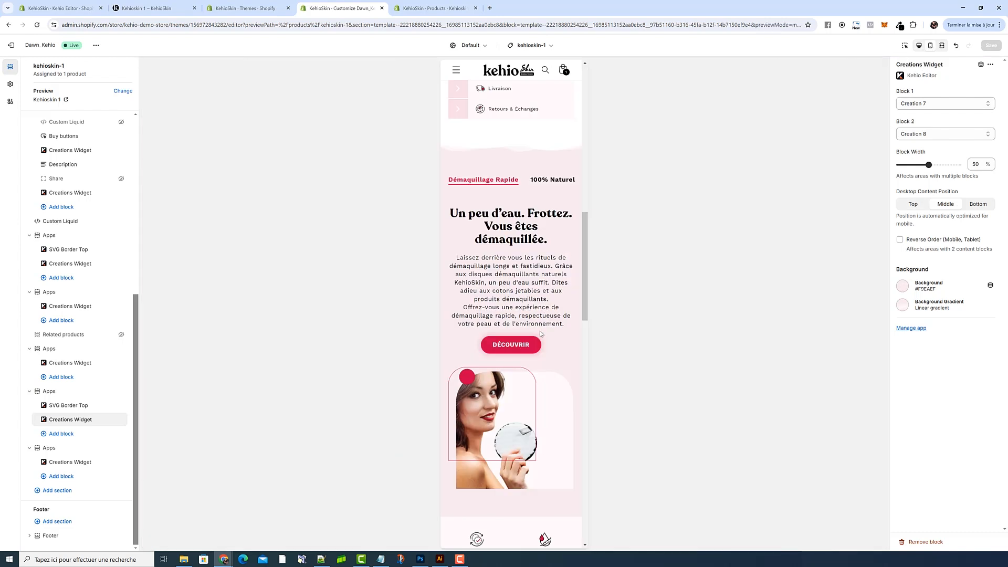
{"action": "scroll", "coordinate": [542, 334], "scroll_direction": "down", "scroll_amount": 10}
{"action": "scroll", "coordinate": [552, 264], "scroll_direction": "up", "scroll_amount": 3}
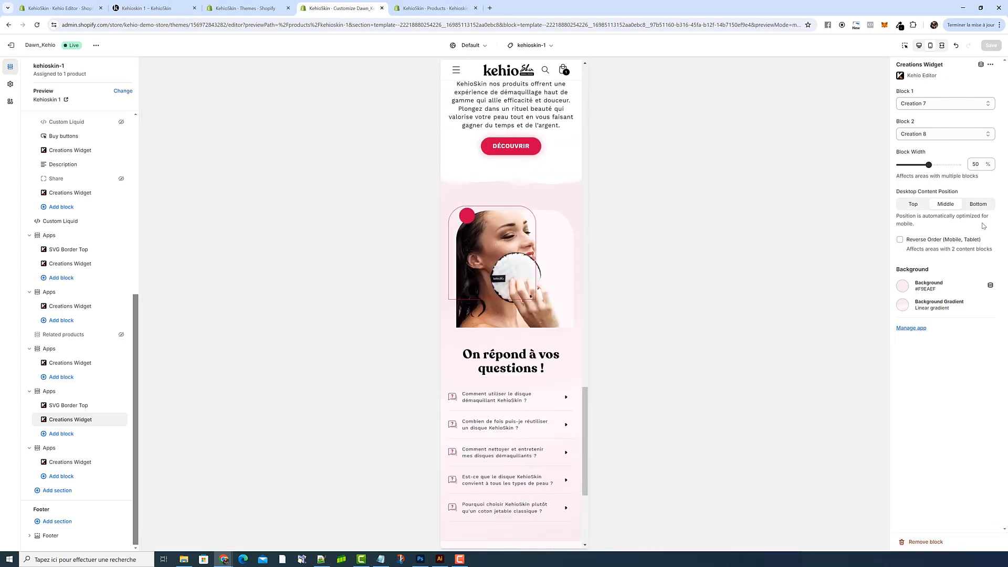
{"action": "left_click", "coordinate": [900, 240]}
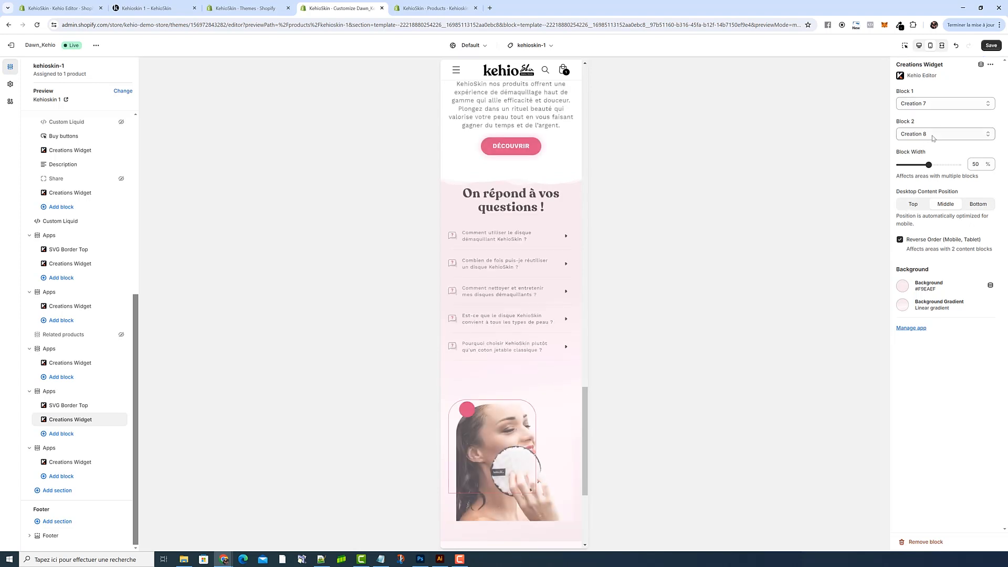
{"action": "scroll", "coordinate": [517, 365], "scroll_direction": "down", "scroll_amount": 3}
{"action": "scroll", "coordinate": [524, 344], "scroll_direction": "up", "scroll_amount": 6}
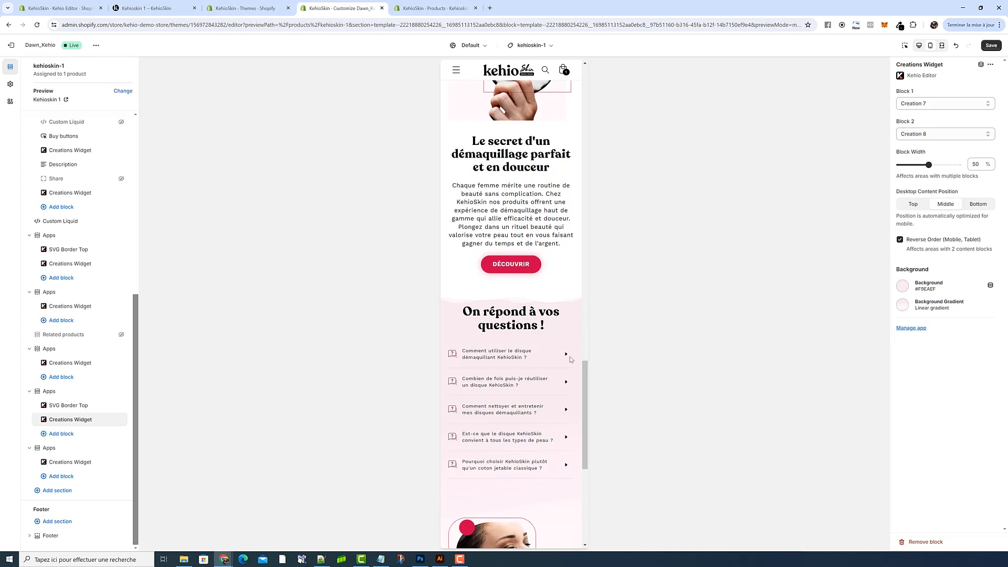
{"action": "scroll", "coordinate": [518, 423], "scroll_direction": "down", "scroll_amount": 3}
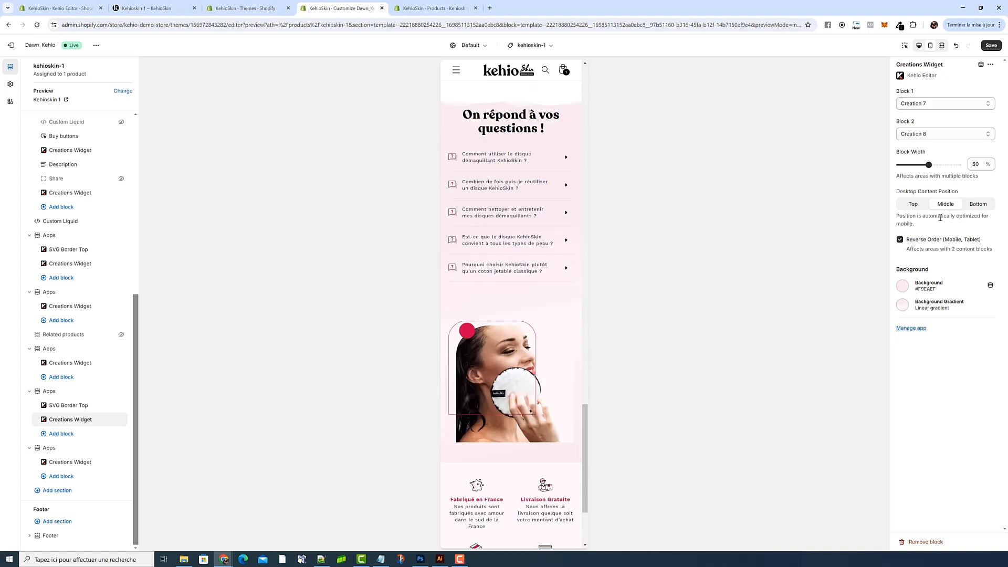
{"action": "left_click", "coordinate": [900, 241]}
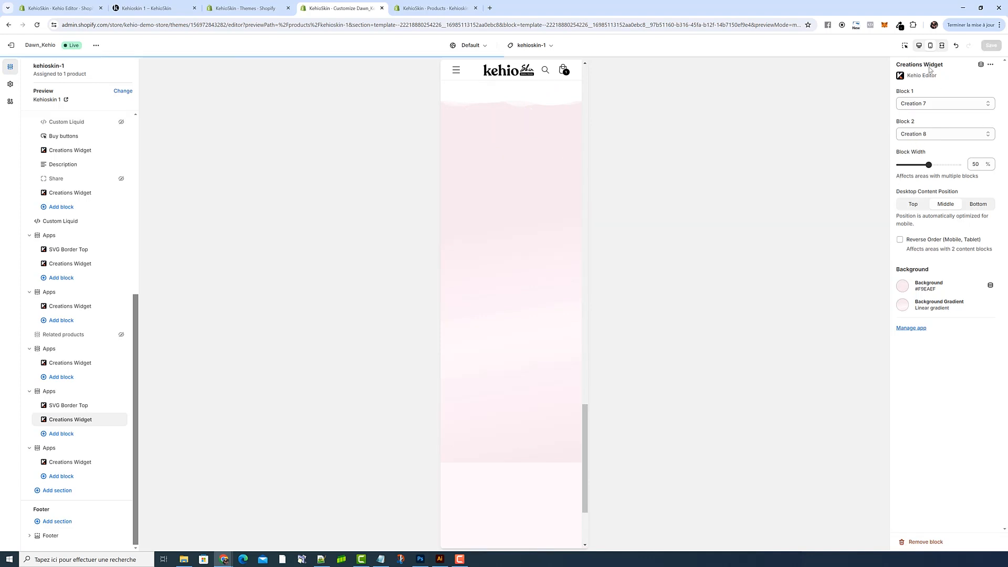
- Return to the desktop preview and review the page sections around the product information
{"action": "left_click", "coordinate": [919, 47]}
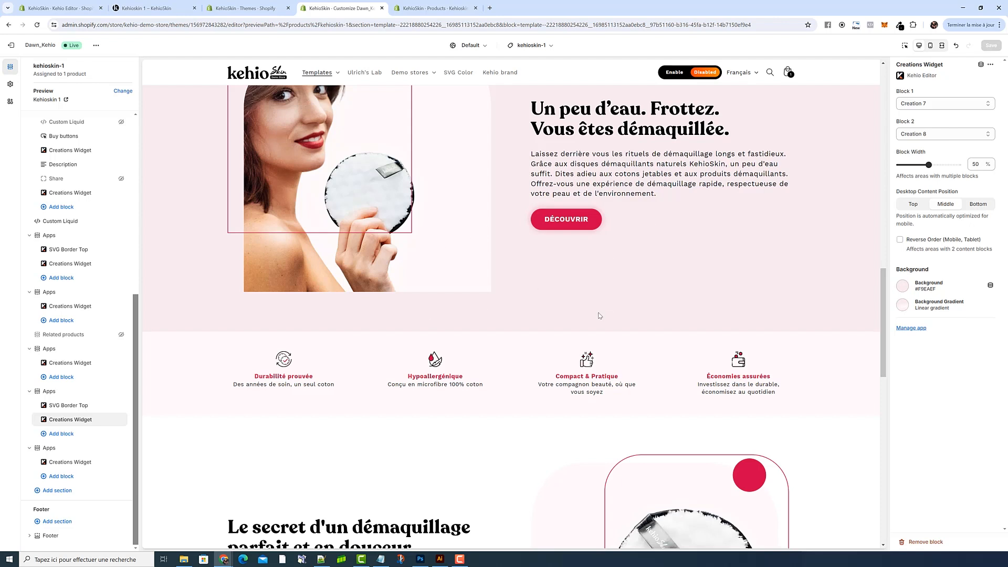
{"action": "scroll", "coordinate": [600, 336], "scroll_direction": "up", "scroll_amount": 10}
{"action": "scroll", "coordinate": [608, 343], "scroll_direction": "up", "scroll_amount": 5}
{"action": "scroll", "coordinate": [612, 344], "scroll_direction": "down", "scroll_amount": 6}
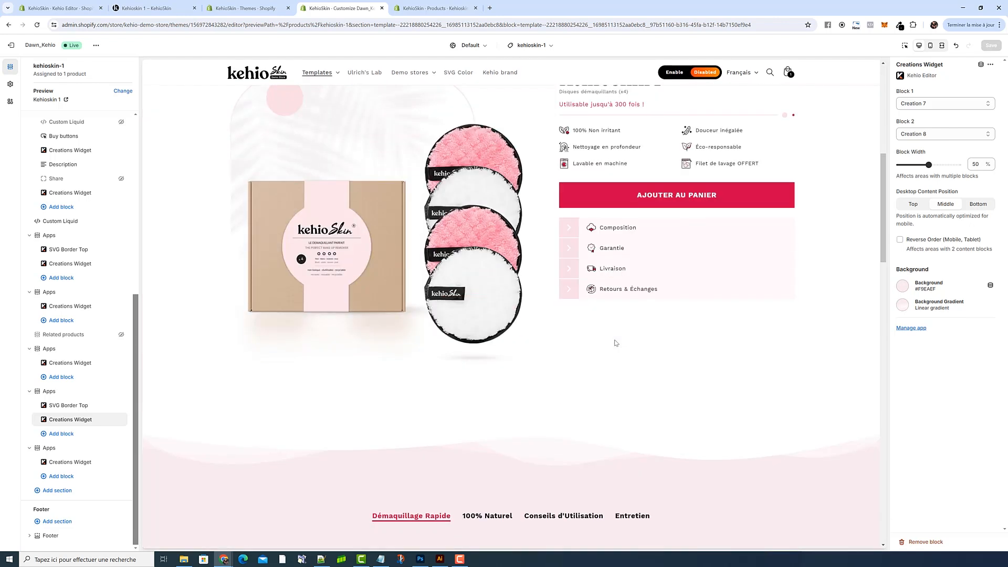